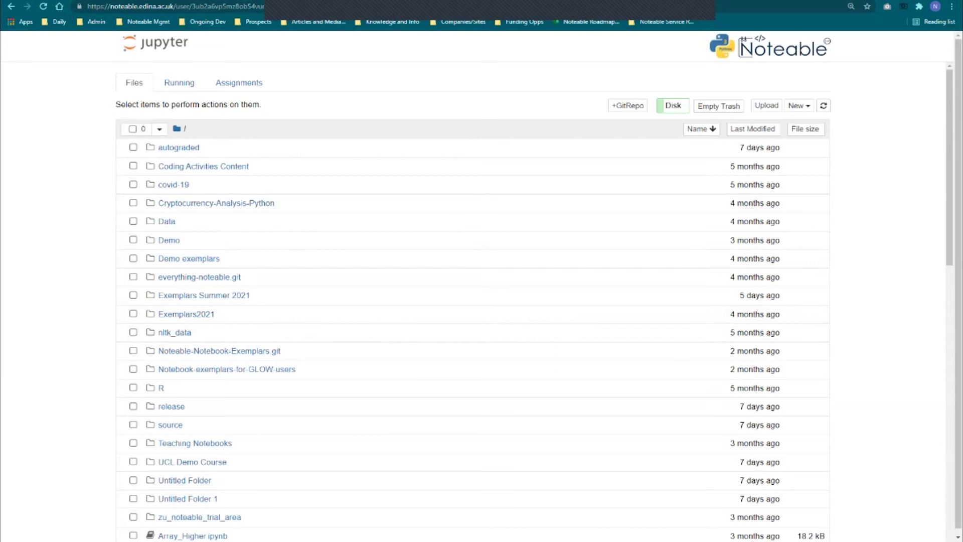
Step: Create a new Python 3 notebook from the home file list
{"action": "scroll", "coordinate": [473, 301], "scroll_direction": "down", "scroll_amount": 4}
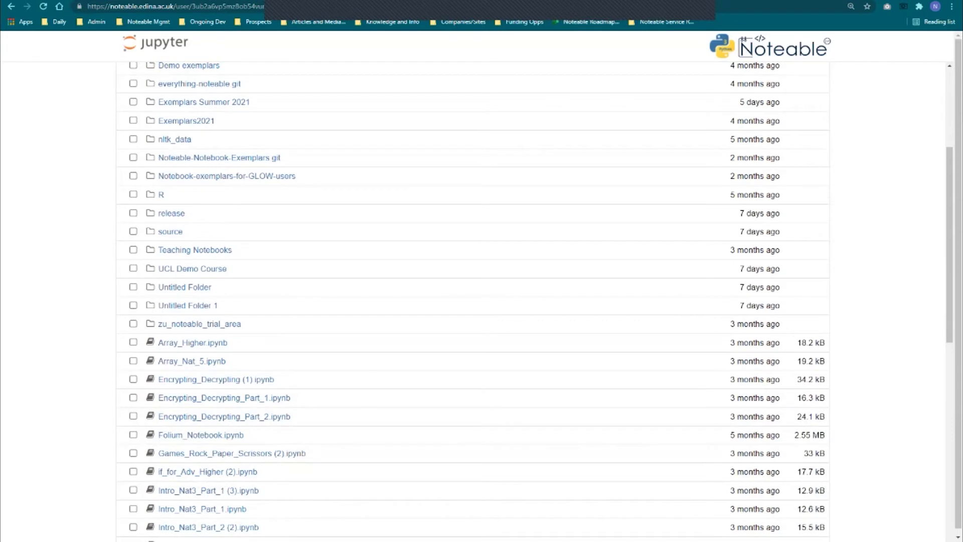
{"action": "scroll", "coordinate": [473, 302], "scroll_direction": "up", "scroll_amount": 4}
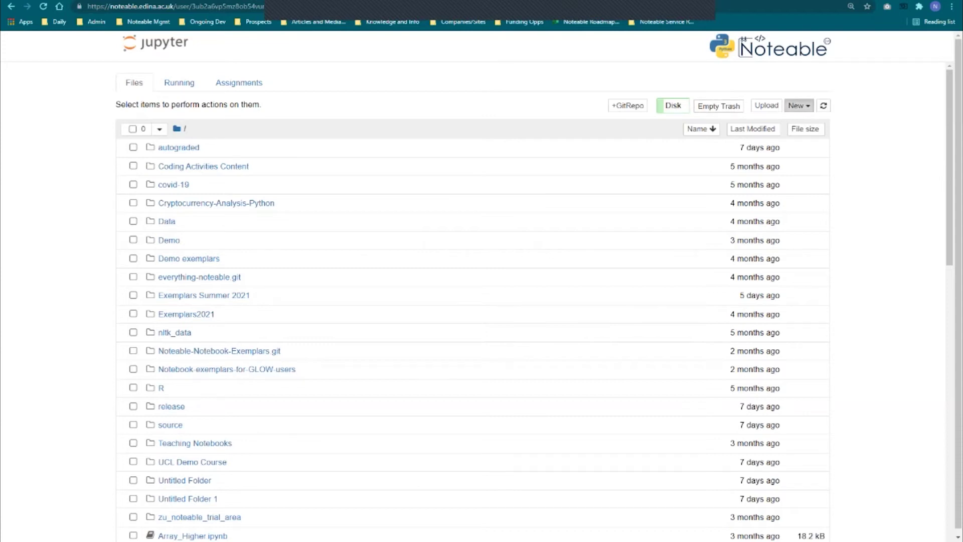
{"action": "left_click", "coordinate": [799, 105]}
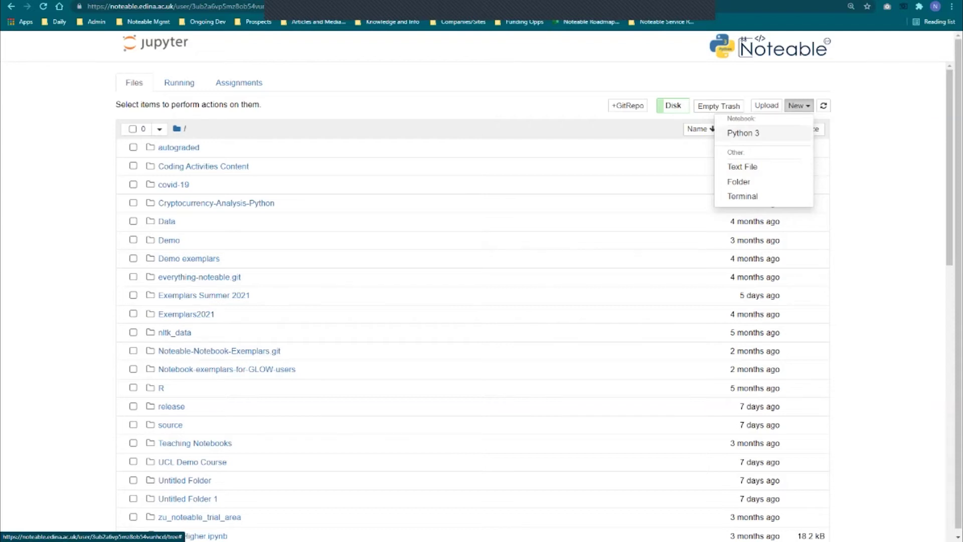
{"action": "left_click", "coordinate": [744, 133]}
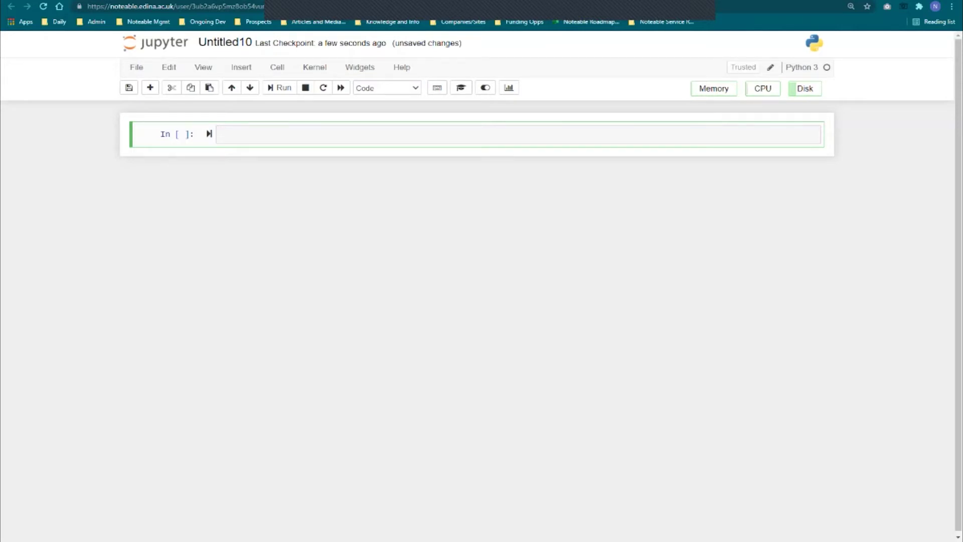
{"action": "left_click", "coordinate": [136, 67]}
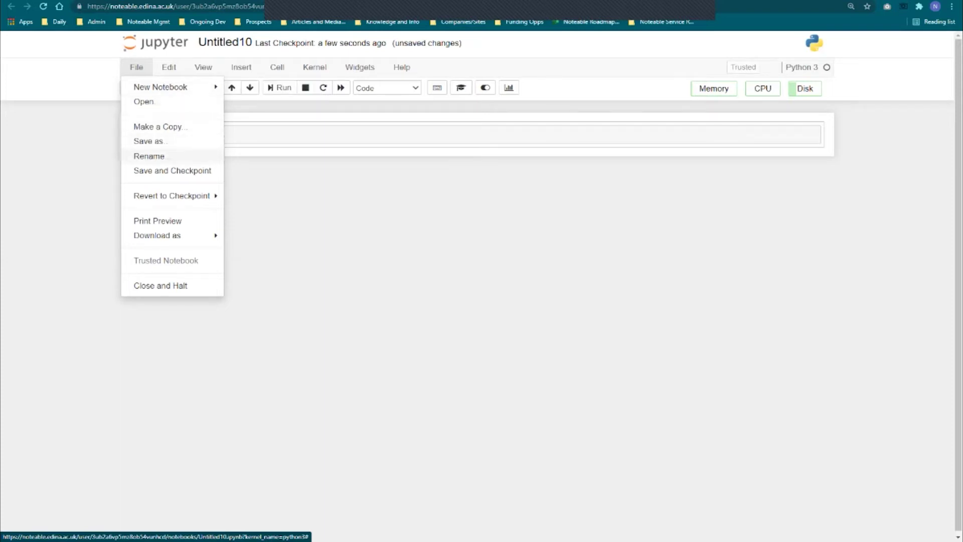
{"action": "mouse_move", "coordinate": [157, 236]}
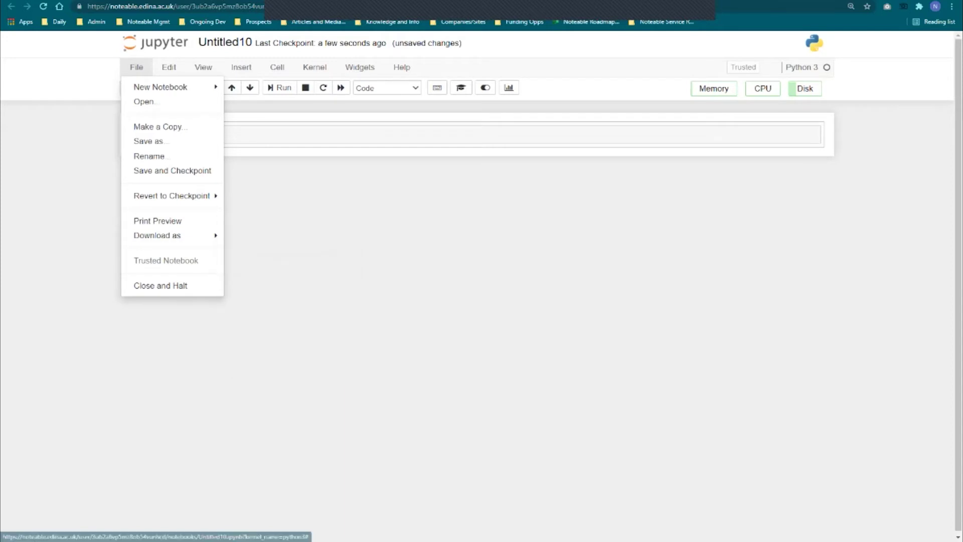
{"action": "key", "text": "Escape"}
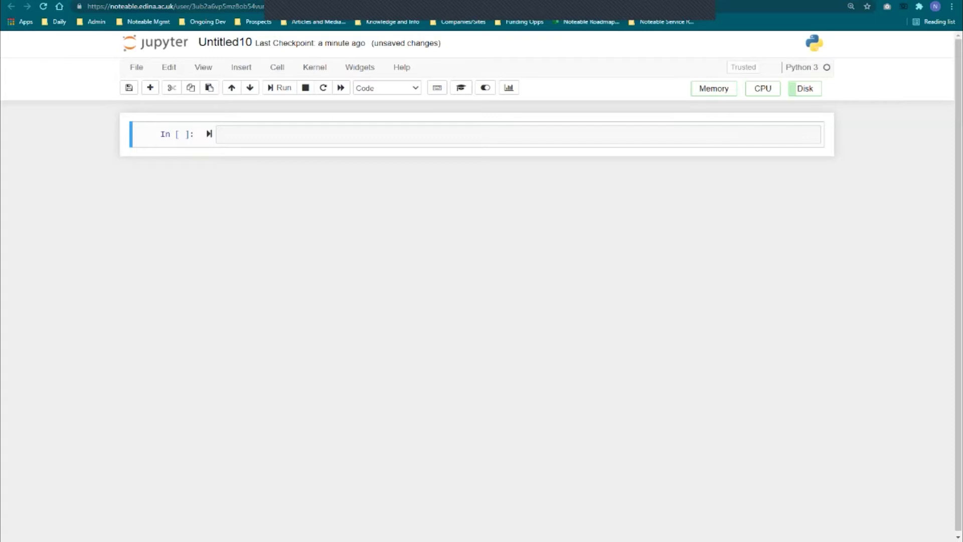
Step: Enter print(Hello World) without quotation marks in the notebook's empty code cell and run it
{"action": "key", "text": "Return"}
{"action": "type", "text": "print(Hello World"}
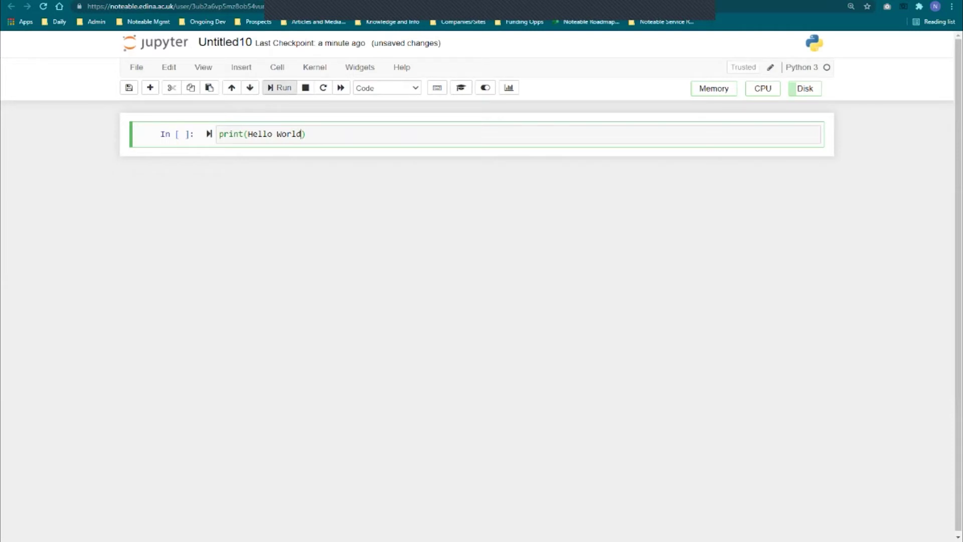
{"action": "left_click", "coordinate": [279, 88]}
Step: Add double quotation marks around Hello World in the print statement and run the cell again
{"action": "left_click", "coordinate": [247, 134]}
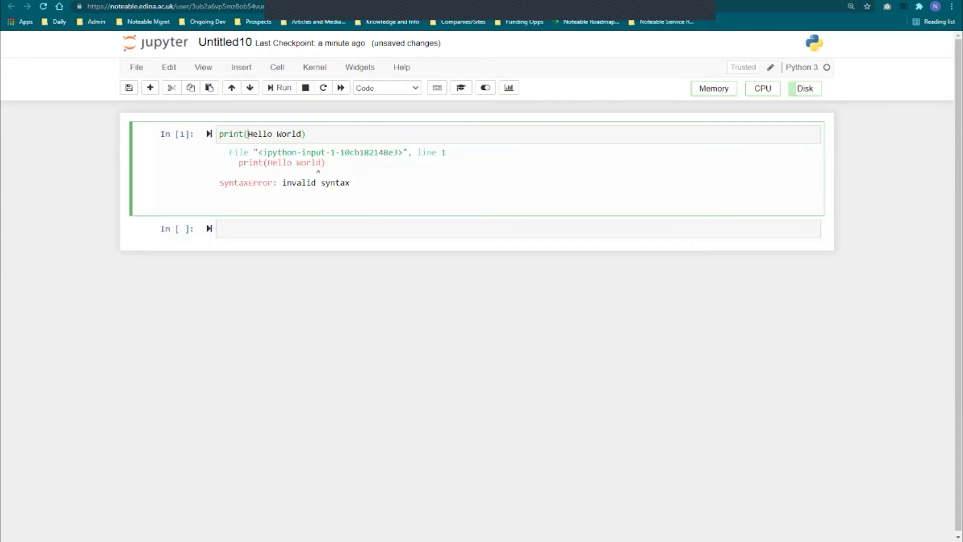
{"action": "type", "text": "\""}
{"action": "left_click", "coordinate": [308, 134]}
{"action": "type", "text": "\""}
{"action": "left_click", "coordinate": [280, 88]}
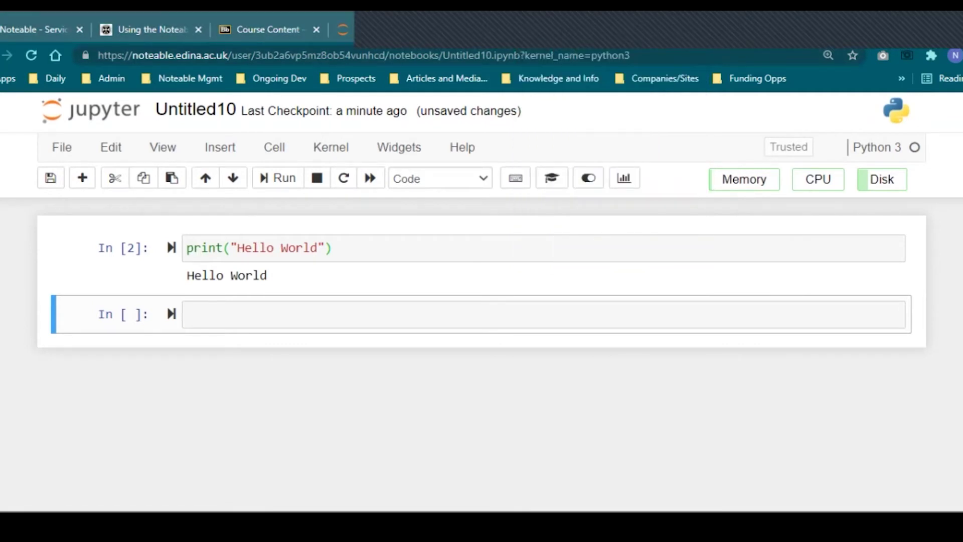
{"action": "key", "text": "ctrl+w"}
{"action": "left_click", "coordinate": [554, 137]}
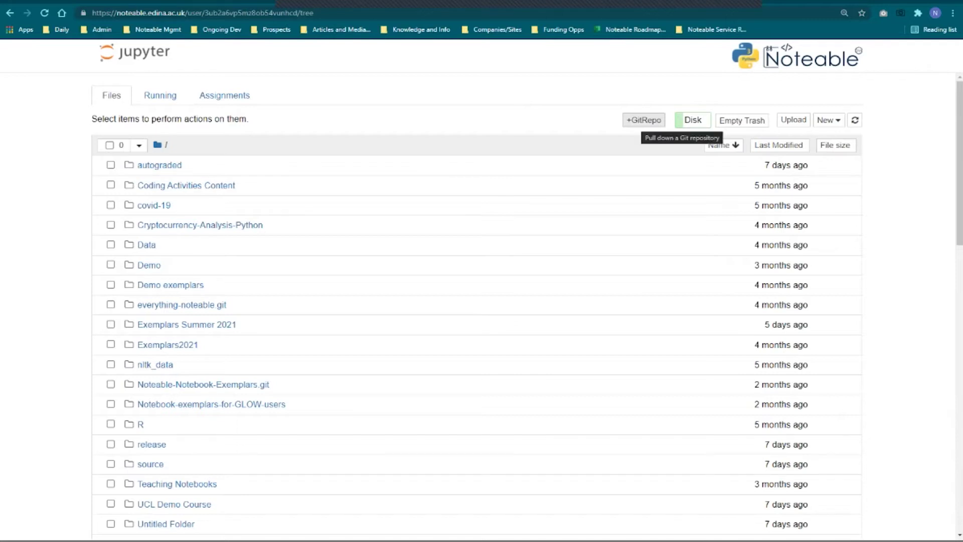
{"action": "left_click", "coordinate": [643, 119]}
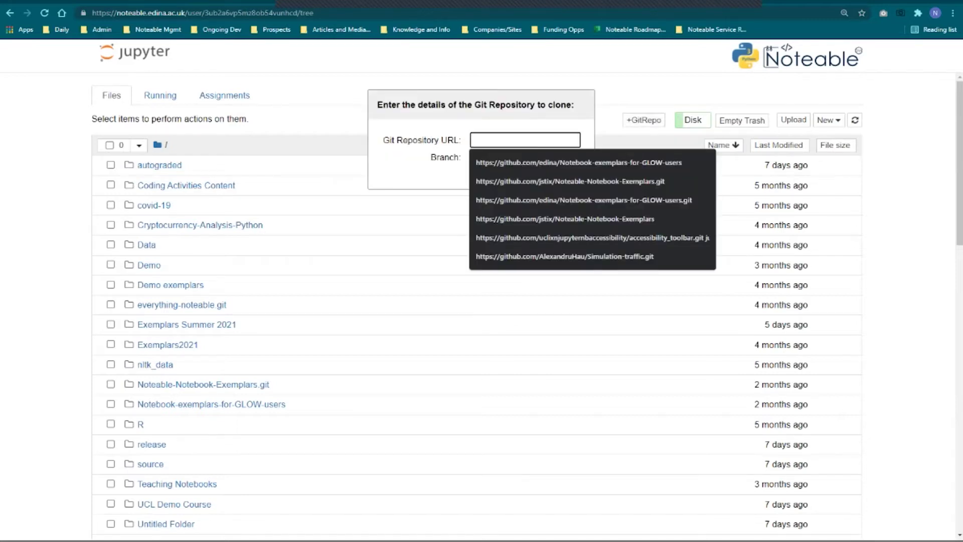
{"action": "key", "text": "Down"}
{"action": "key", "text": "Down"}
{"action": "key", "text": "Return"}
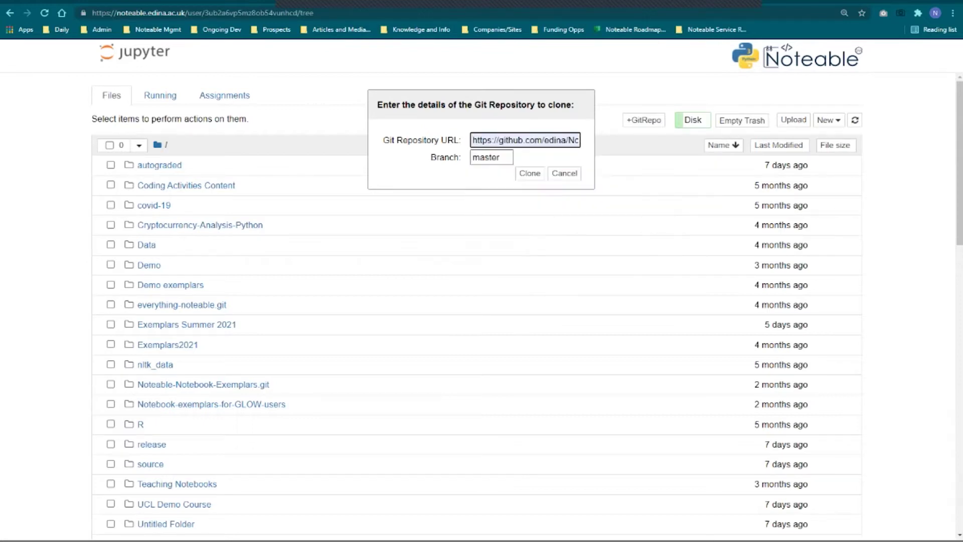
{"action": "key", "text": "Tab"}
{"action": "type", "text": "main"}
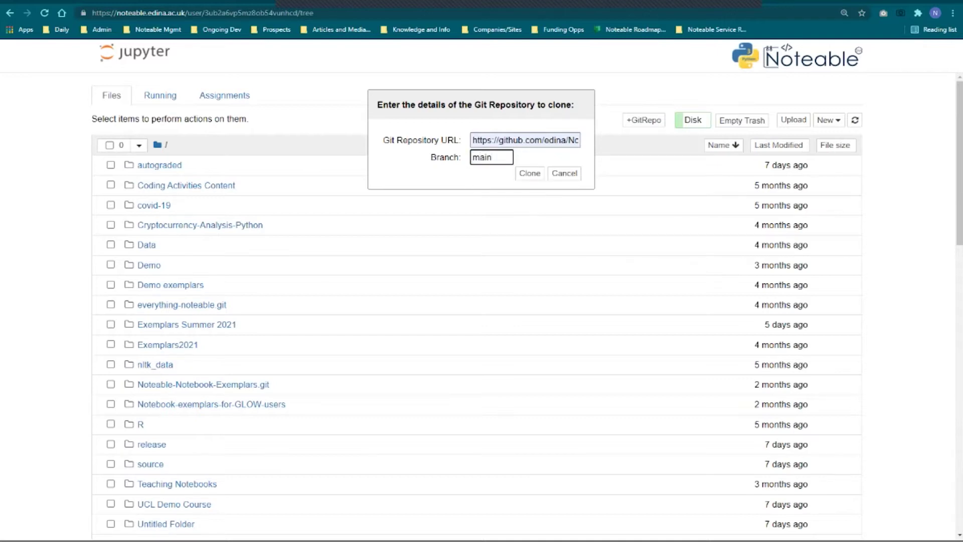
{"action": "key", "text": "Tab"}
{"action": "key", "text": "Return"}
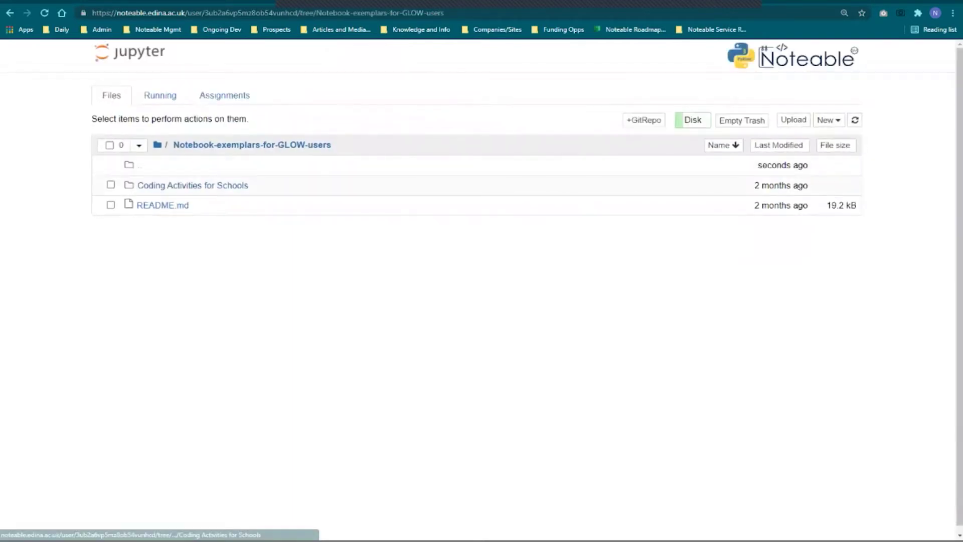
Step: Open Intro_Nat3_Part_1.ipynb from the National 3 folder under Coding Activities for Schools
{"action": "left_click", "coordinate": [193, 185]}
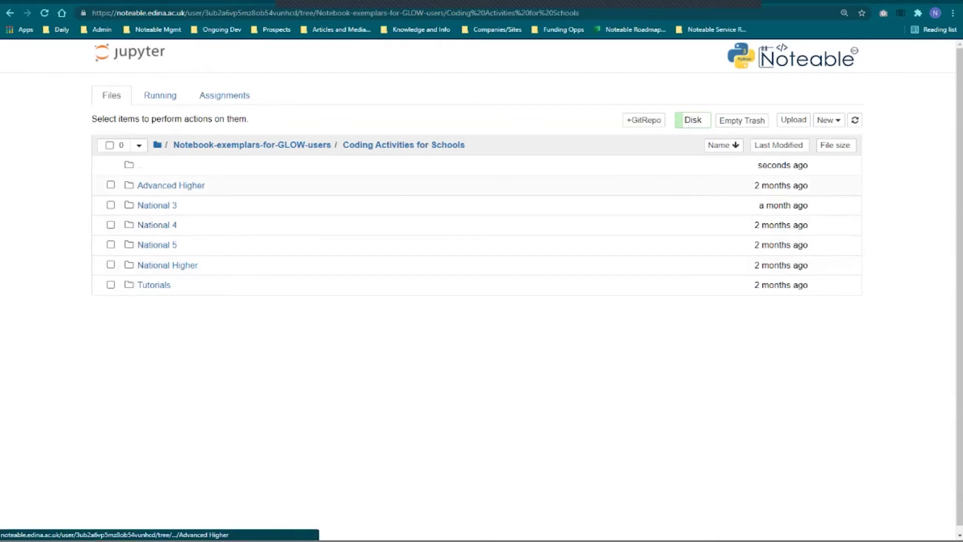
{"action": "left_click", "coordinate": [157, 205]}
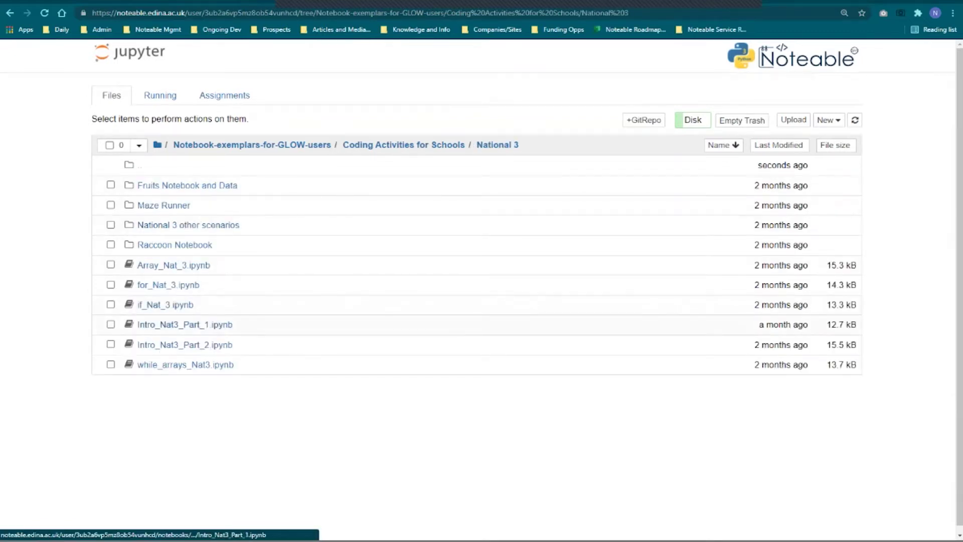
{"action": "left_click", "coordinate": [170, 324]}
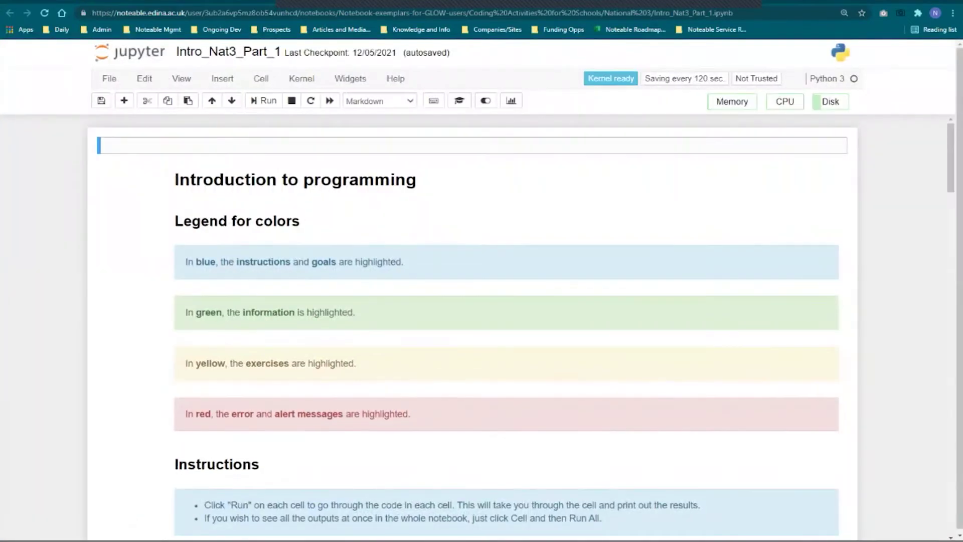
Step: Show the Markdown source of the blue instructions and goals legend cell, and render the cell again
{"action": "scroll", "coordinate": [472, 326], "scroll_direction": "down", "scroll_amount": 1}
{"action": "double_click", "coordinate": [502, 421]}
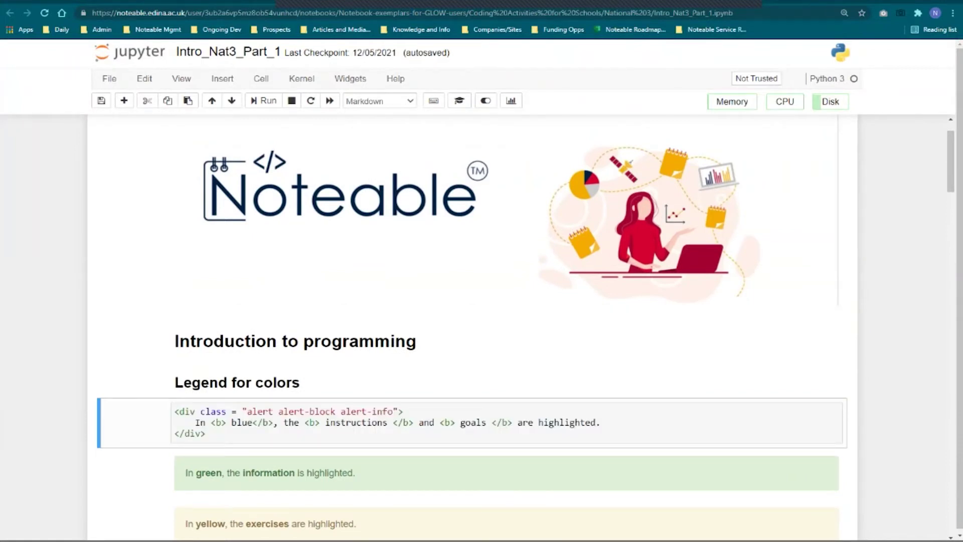
{"action": "key", "text": "shift+Return"}
Step: Examine the notebook's color legend and its printing, tic-tac-toe, smiley face and arithmetic sections, and close the notebook
{"action": "scroll", "coordinate": [472, 327], "scroll_direction": "down", "scroll_amount": 3}
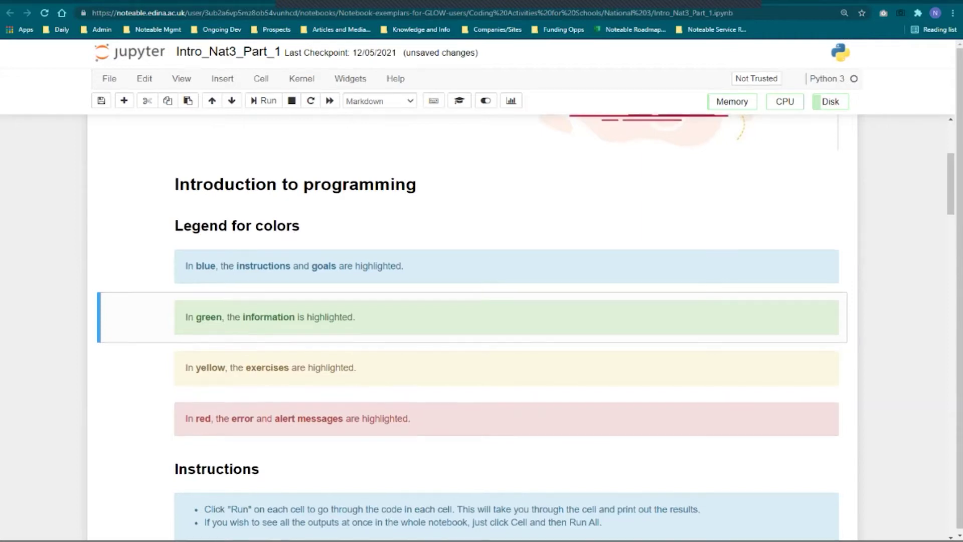
{"action": "scroll", "coordinate": [501, 326], "scroll_direction": "down", "scroll_amount": 8}
{"action": "scroll", "coordinate": [502, 326], "scroll_direction": "down", "scroll_amount": 6}
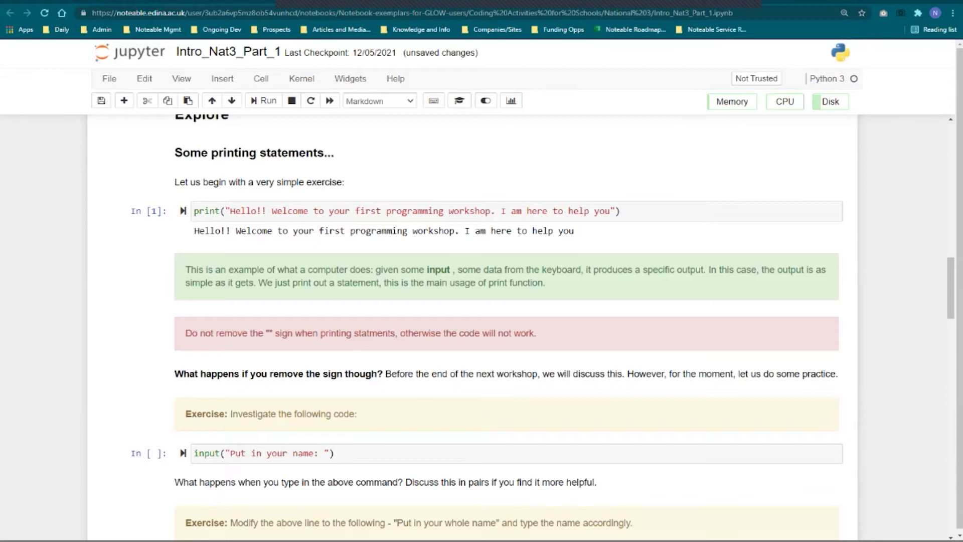
{"action": "scroll", "coordinate": [502, 326], "scroll_direction": "down", "scroll_amount": 7}
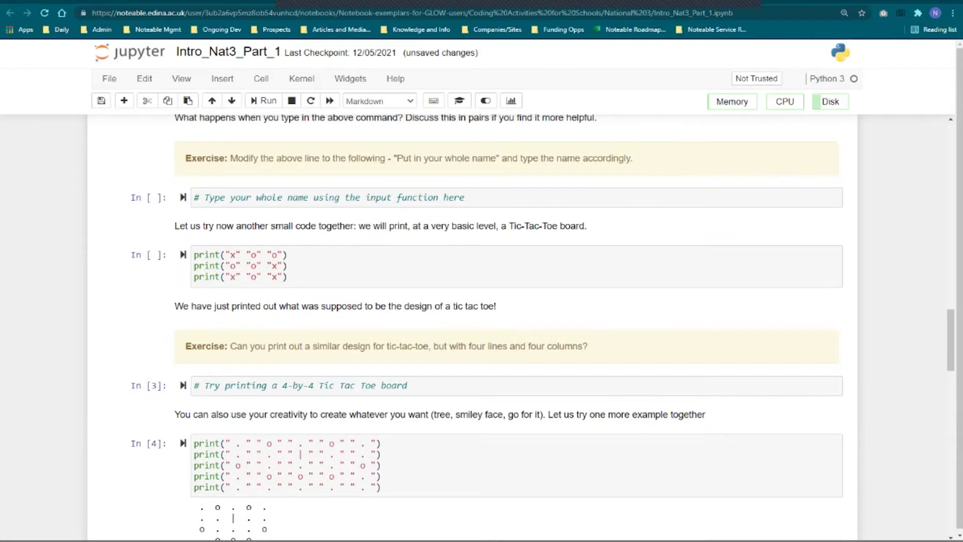
{"action": "scroll", "coordinate": [472, 327], "scroll_direction": "down", "scroll_amount": 4}
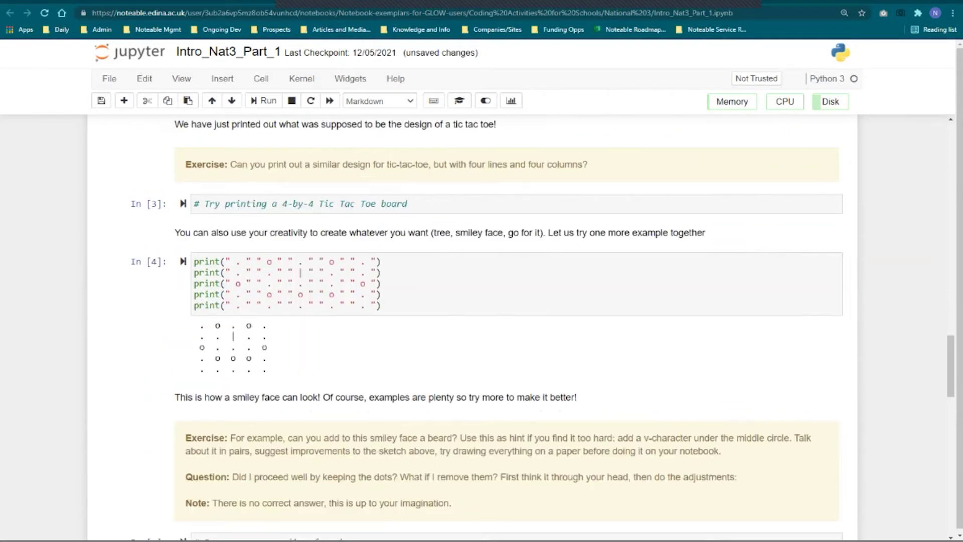
{"action": "scroll", "coordinate": [472, 326], "scroll_direction": "down", "scroll_amount": 4}
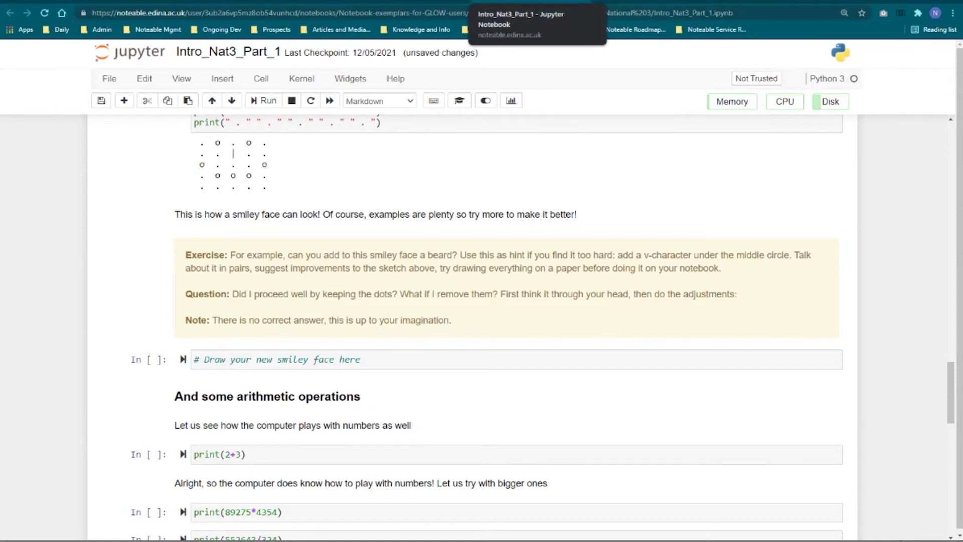
{"action": "key", "text": "ctrl+w"}
{"action": "key", "text": "Return"}
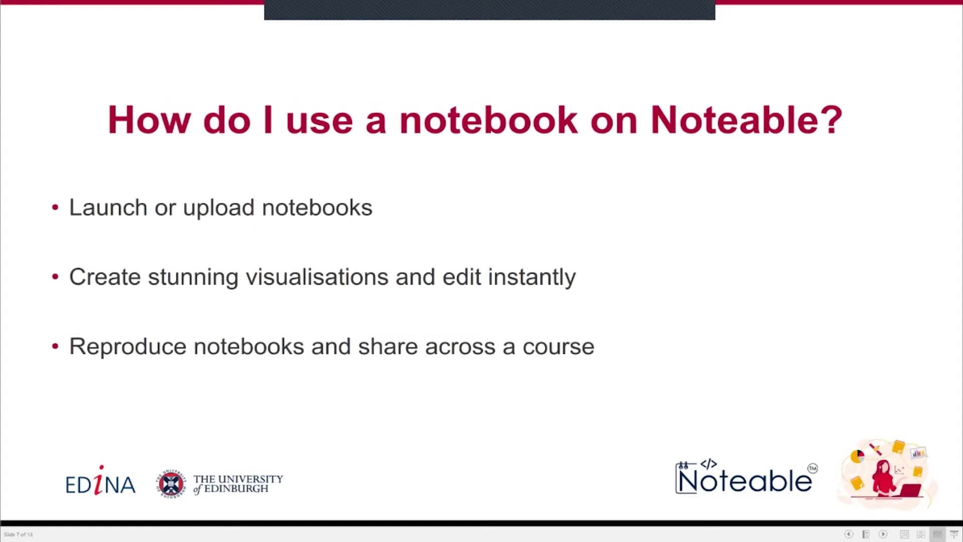
{"action": "key", "text": "Right"}
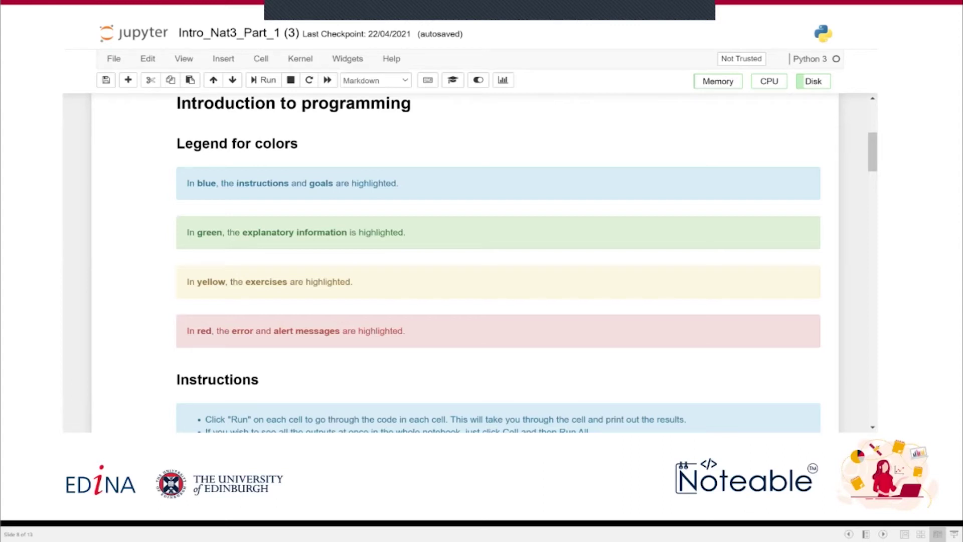
{"action": "key", "text": "Right"}
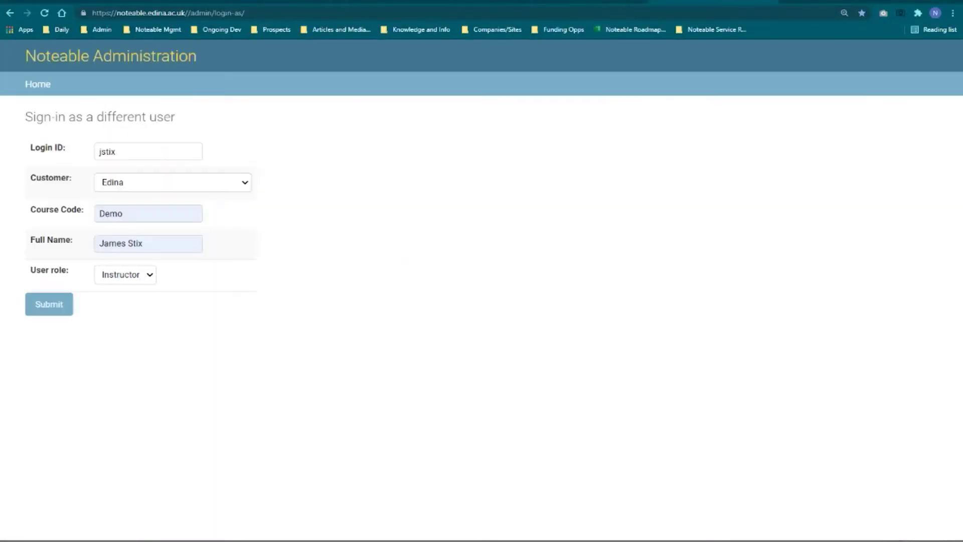
Step: Sign in as an instructor on Edina's Demo course and shut down the running notebook server
{"action": "key", "text": "Return"}
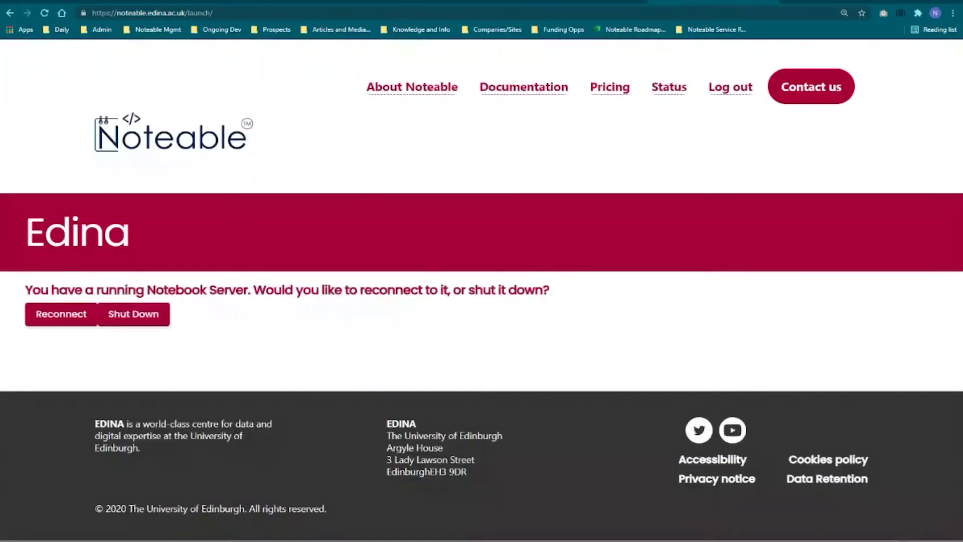
{"action": "left_click", "coordinate": [133, 314]}
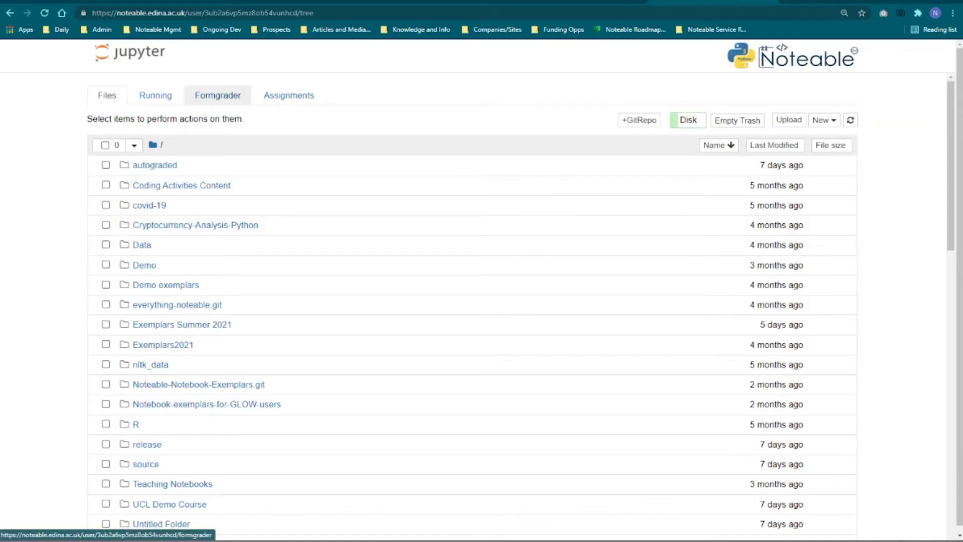
Step: Add a new assignment named "July Test assignment" in Formgrader and open its source folder
{"action": "left_click", "coordinate": [218, 95]}
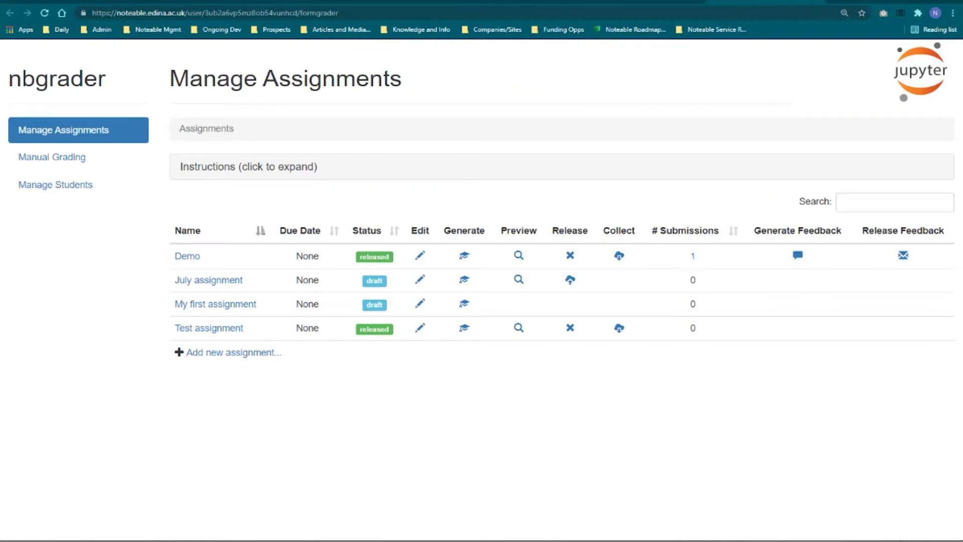
{"action": "left_click", "coordinate": [234, 352]}
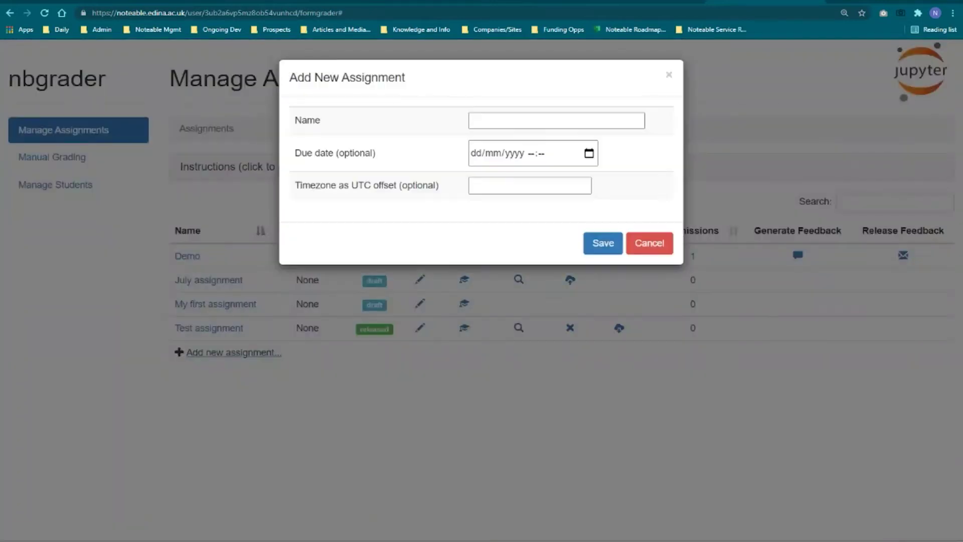
{"action": "left_click", "coordinate": [472, 120]}
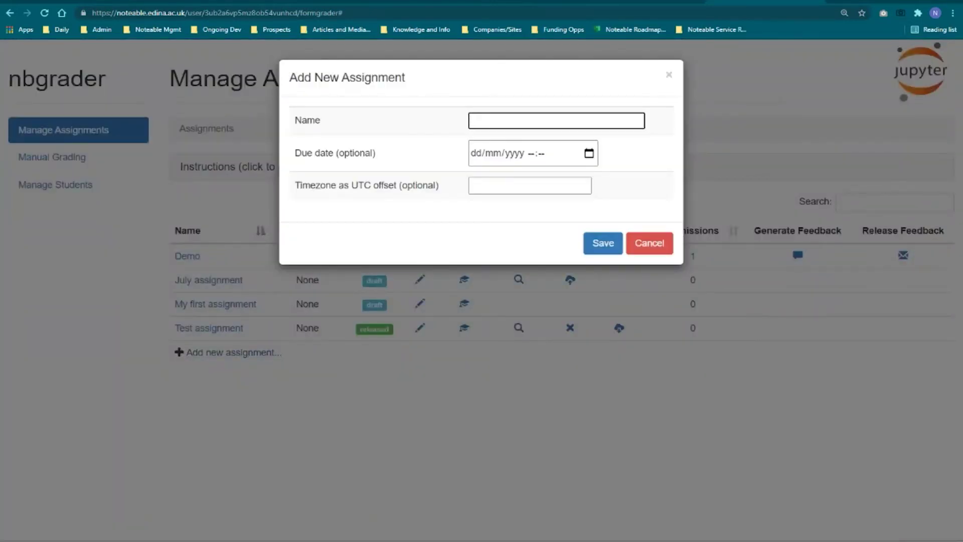
{"action": "type", "text": "July Test assignment"}
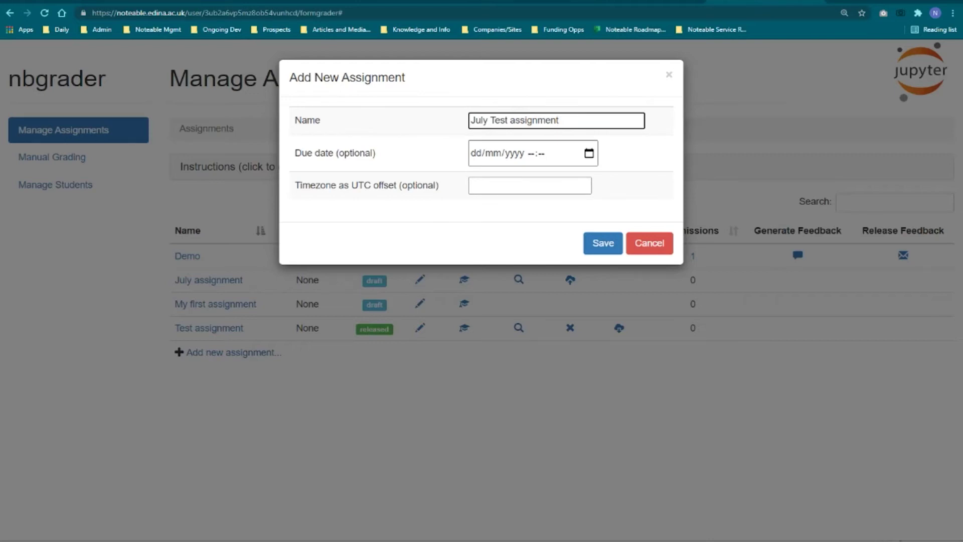
{"action": "key", "text": "Return"}
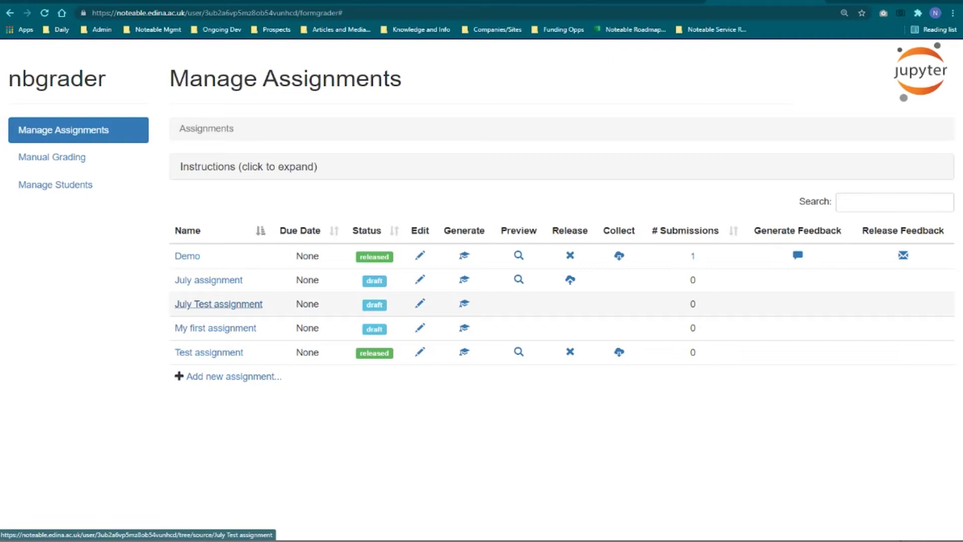
{"action": "left_click", "coordinate": [219, 304]}
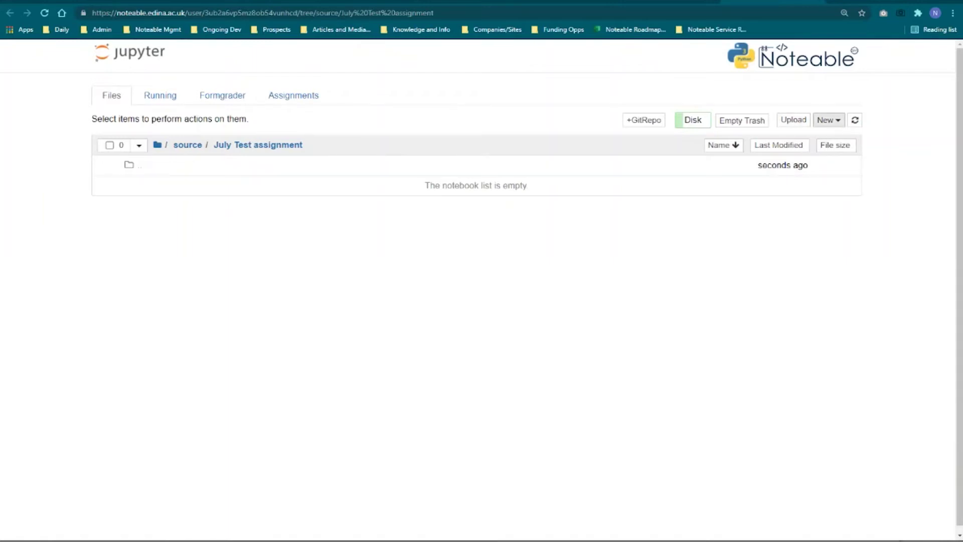
{"action": "left_click", "coordinate": [829, 120]}
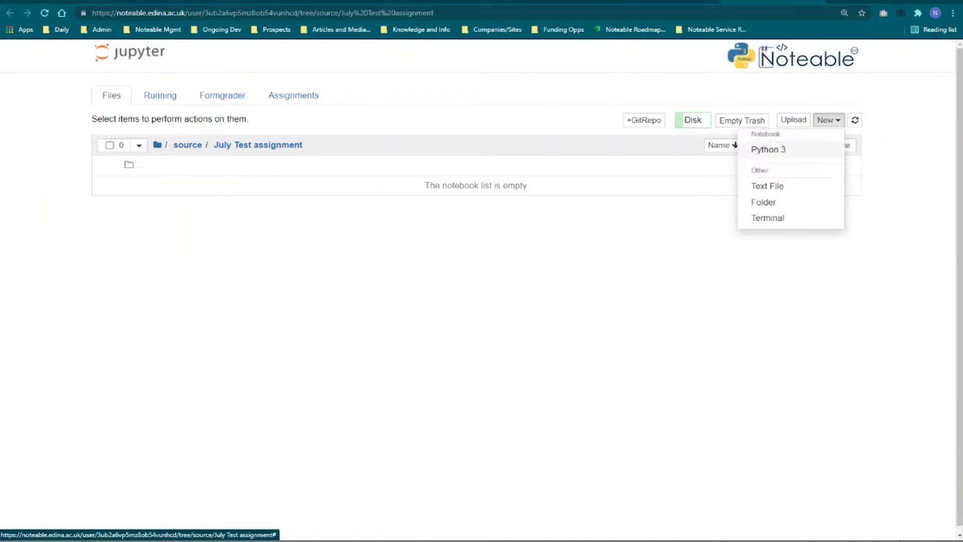
{"action": "left_click", "coordinate": [768, 149]}
{"action": "key", "text": "Return"}
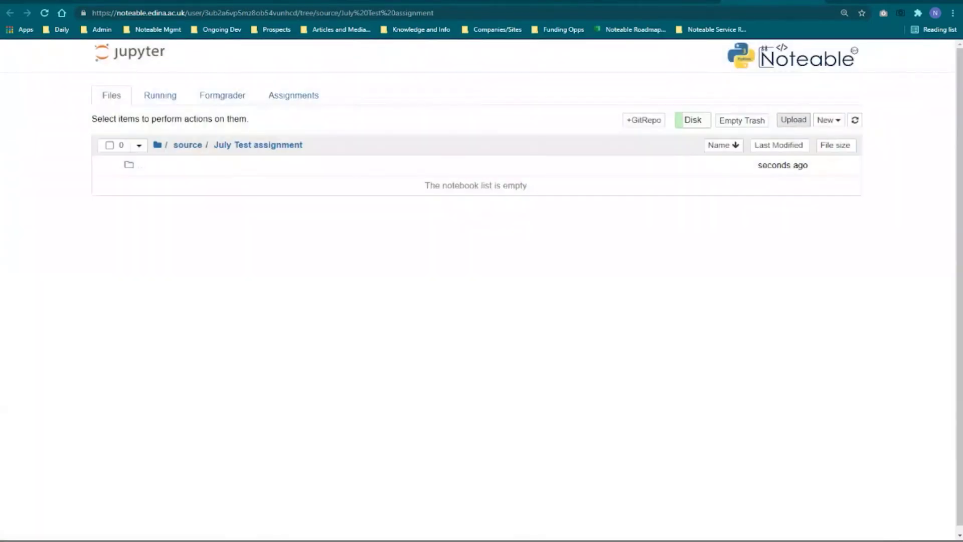
Step: Upload Assignment_0.6.ipynb from the Demo notebook folder into the assignment's source folder and open it
{"action": "left_click", "coordinate": [794, 120]}
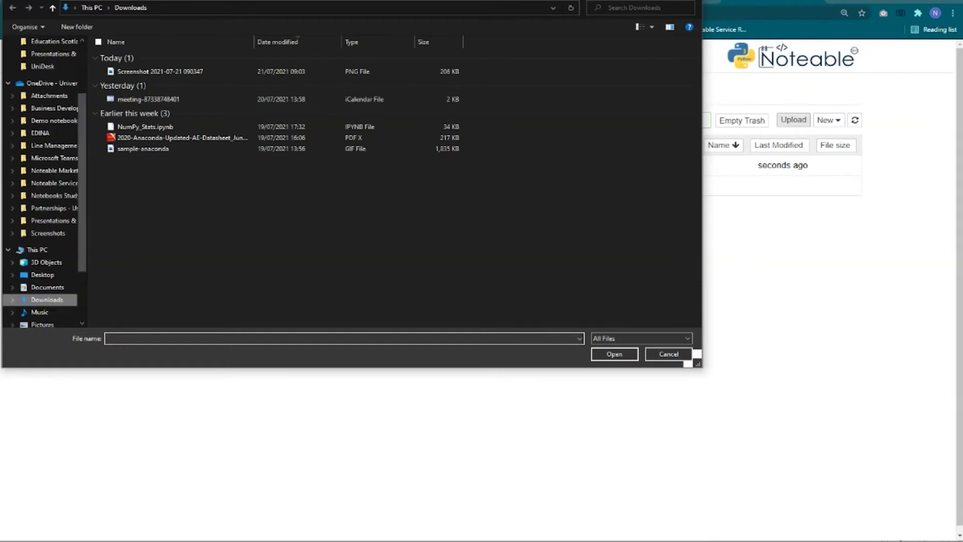
{"action": "left_click", "coordinate": [55, 120]}
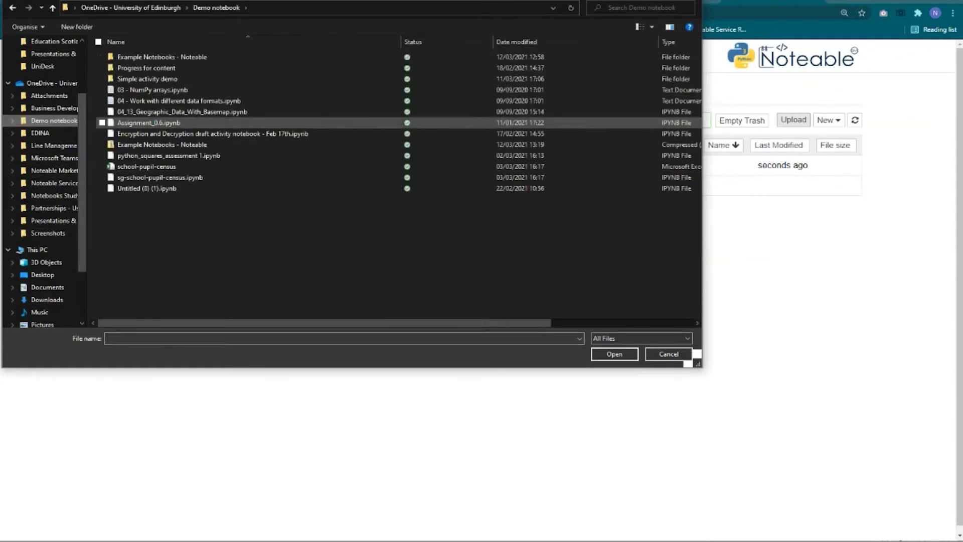
{"action": "double_click", "coordinate": [151, 123]}
{"action": "left_click", "coordinate": [718, 205]}
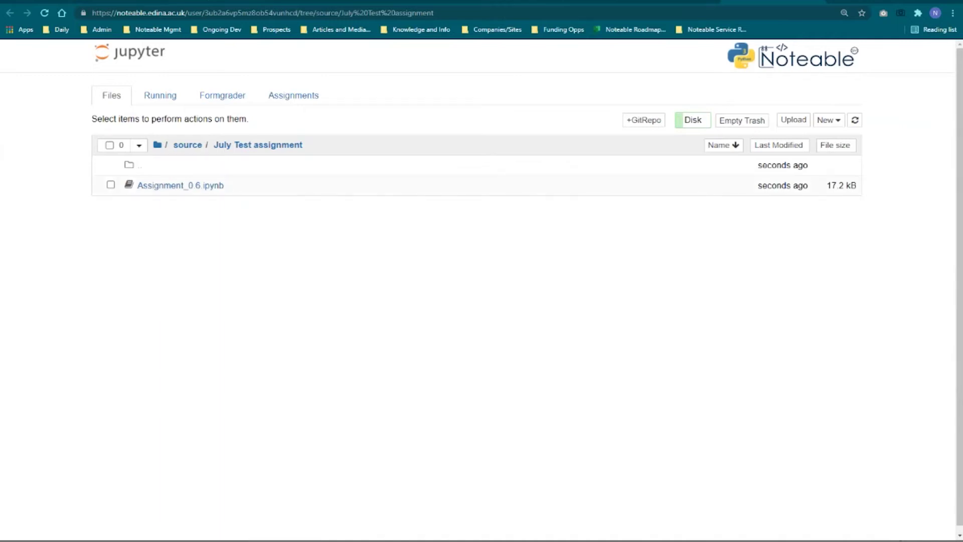
{"action": "left_click", "coordinate": [180, 185]}
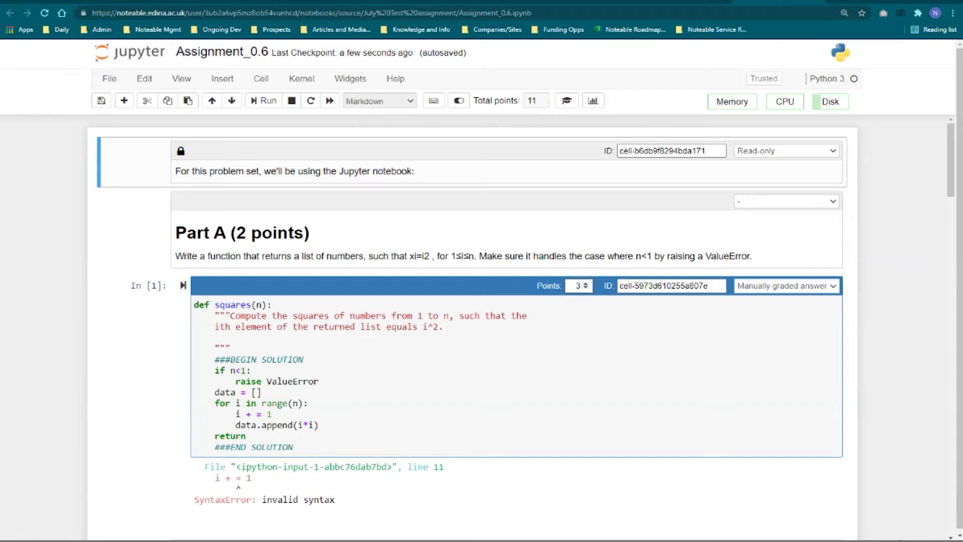
Step: Set the points of the manually graded squares function cell to 1 and back to 3
{"action": "left_click", "coordinate": [586, 288]}
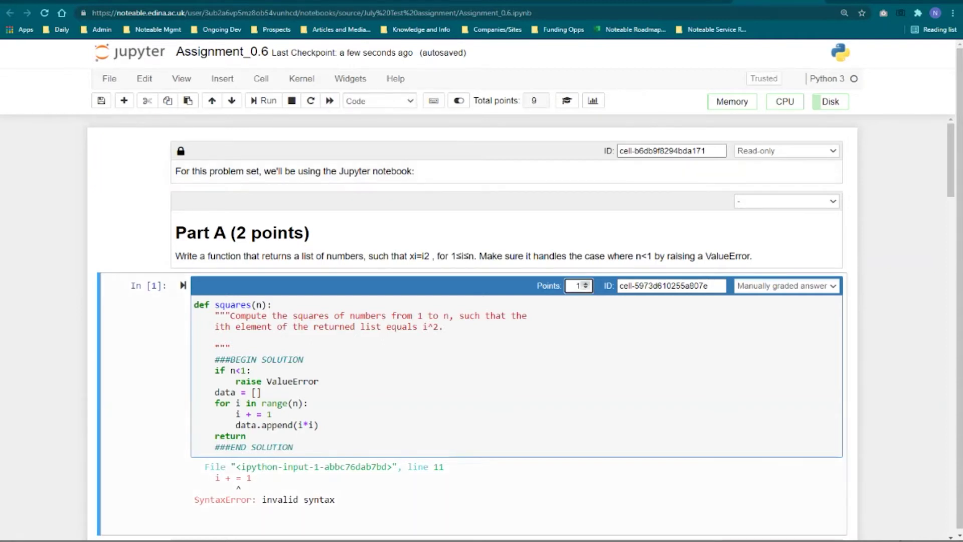
{"action": "left_click", "coordinate": [585, 284]}
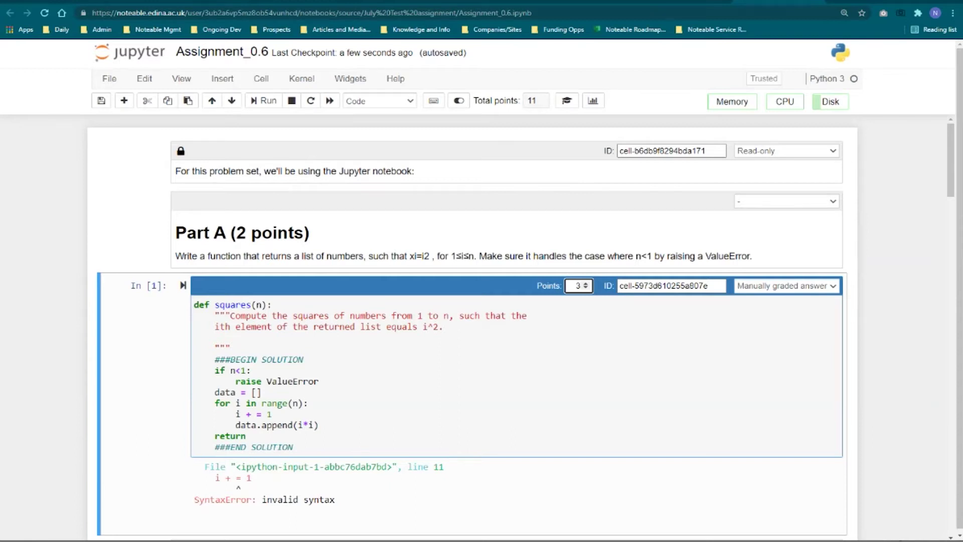
Step: Examine the autograder test cells for the squares function, including the cell type options of the squares(10) test
{"action": "scroll", "coordinate": [471, 326], "scroll_direction": "down", "scroll_amount": 2}
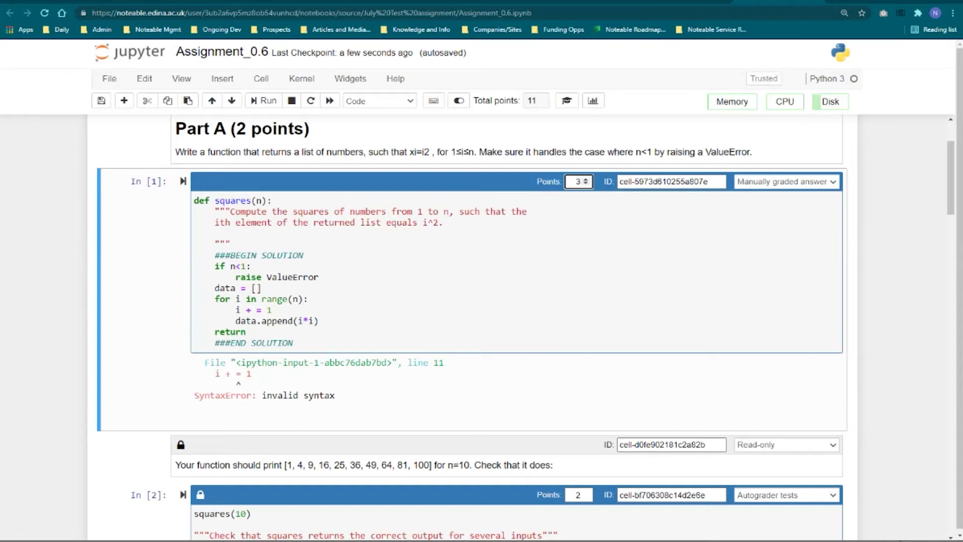
{"action": "scroll", "coordinate": [471, 326], "scroll_direction": "down", "scroll_amount": 3}
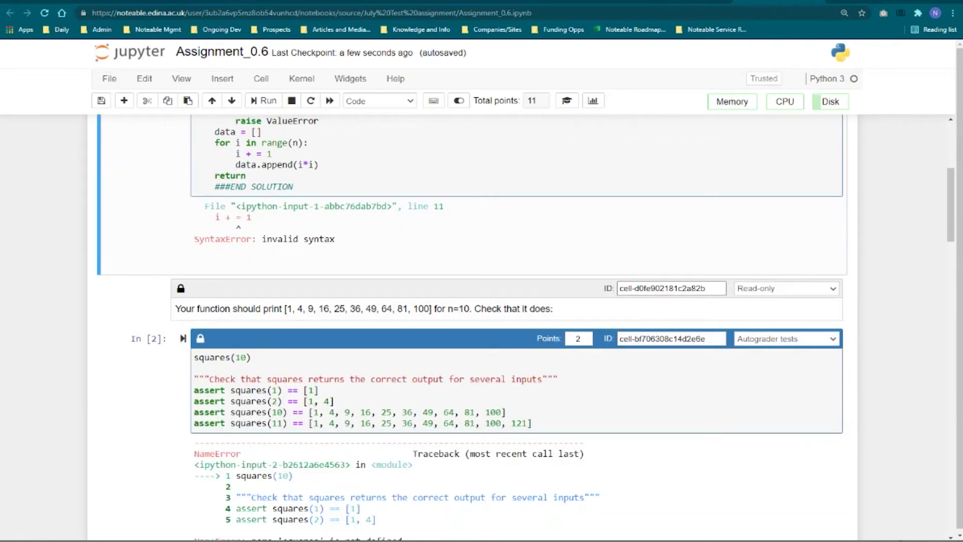
{"action": "scroll", "coordinate": [472, 326], "scroll_direction": "up", "scroll_amount": 1}
{"action": "scroll", "coordinate": [472, 326], "scroll_direction": "up", "scroll_amount": 1}
{"action": "scroll", "coordinate": [472, 326], "scroll_direction": "down", "scroll_amount": 1}
{"action": "left_click", "coordinate": [786, 339]}
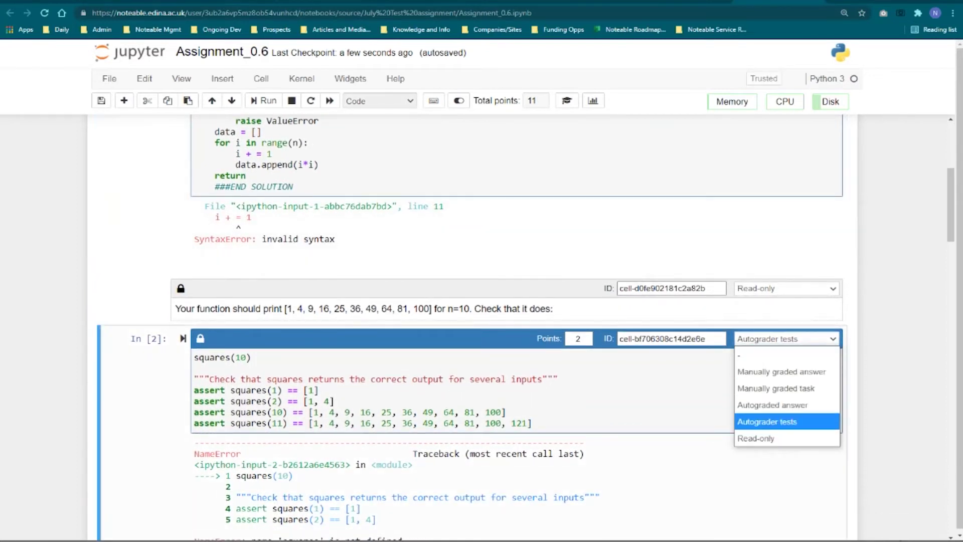
{"action": "scroll", "coordinate": [526, 331], "scroll_direction": "down", "scroll_amount": 3}
{"action": "scroll", "coordinate": [472, 326], "scroll_direction": "down", "scroll_amount": 4}
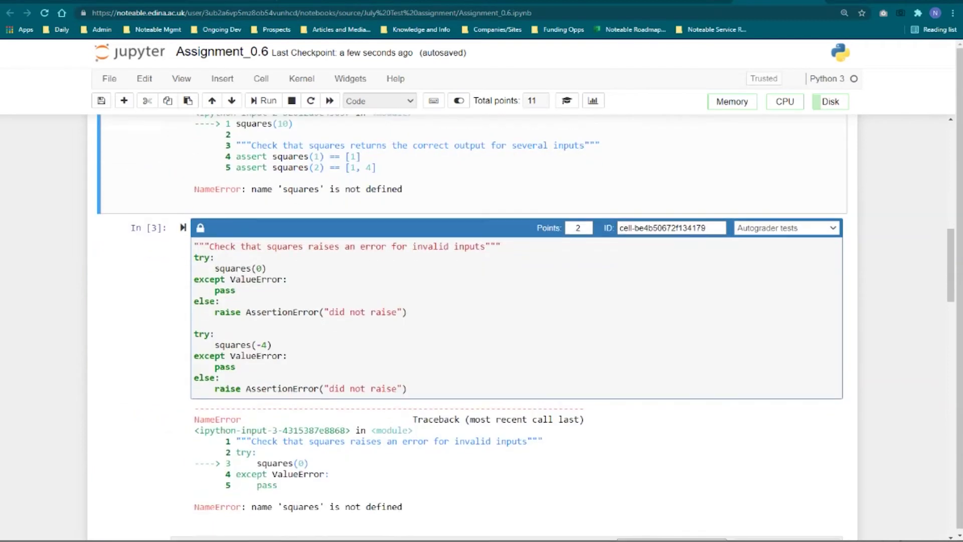
{"action": "scroll", "coordinate": [472, 326], "scroll_direction": "down", "scroll_amount": 1}
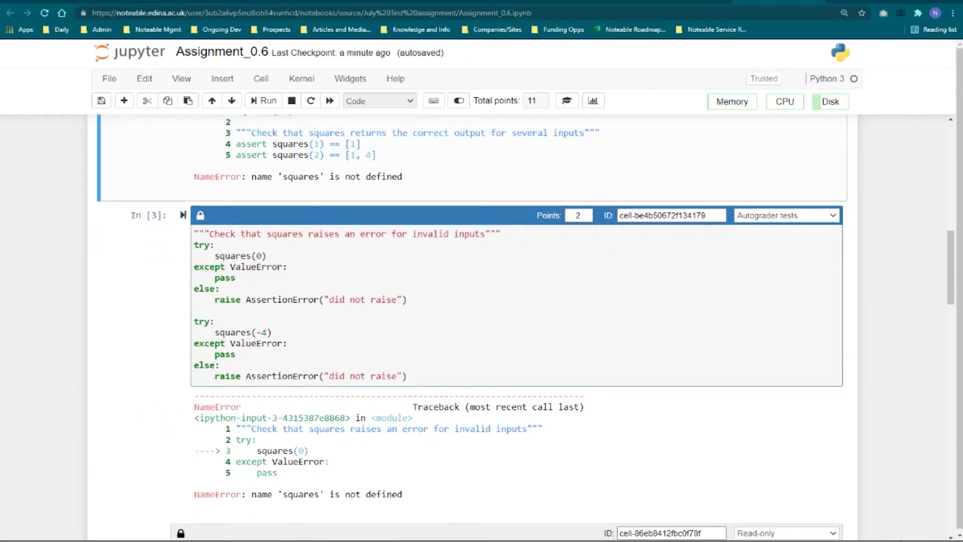
Step: Examine the squares function's definition and the code between its BEGIN SOLUTION and END SOLUTION markers, highlighting each part
{"action": "scroll", "coordinate": [471, 327], "scroll_direction": "up", "scroll_amount": 15}
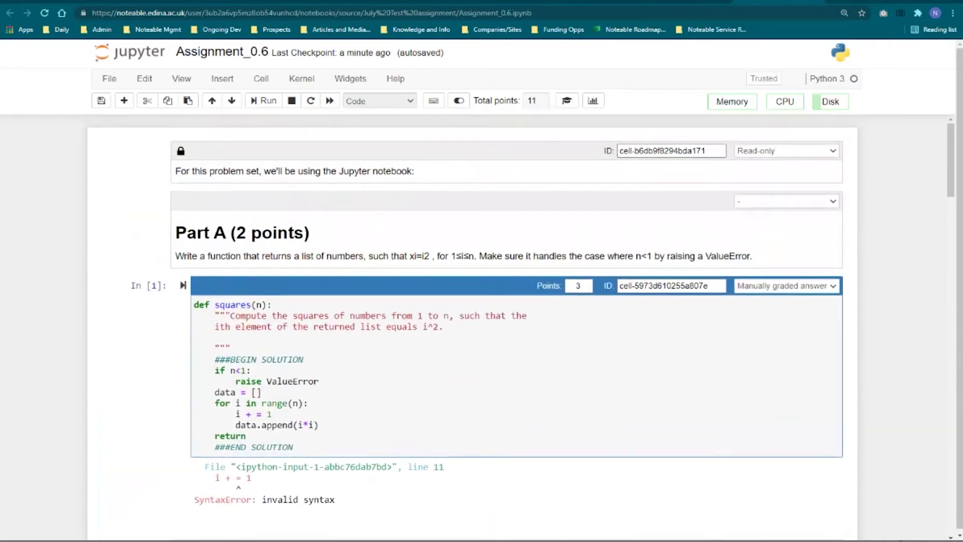
{"action": "left_click_drag", "start_coordinate": [294, 447], "coordinate": [215, 392]}
{"action": "left_click", "coordinate": [261, 393]}
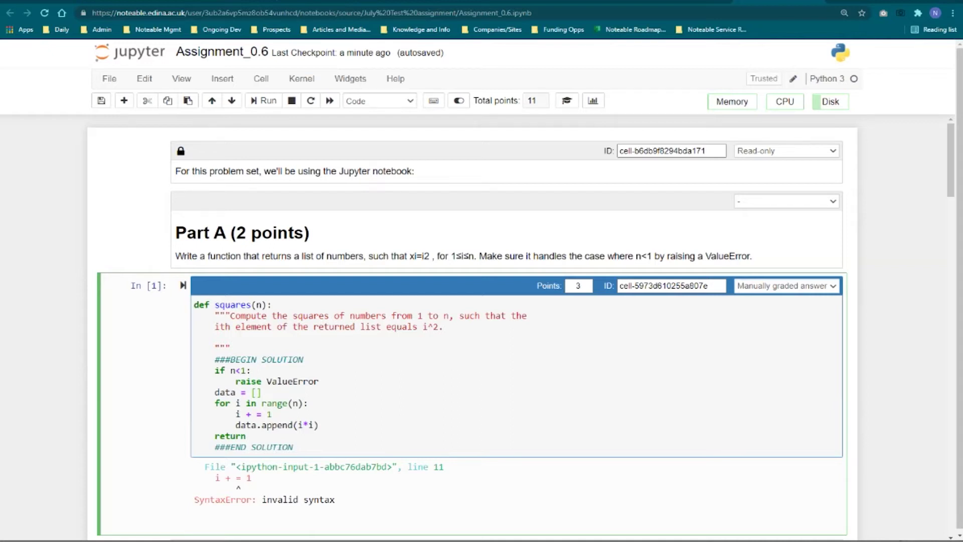
{"action": "left_click_drag", "start_coordinate": [293, 447], "coordinate": [210, 359]}
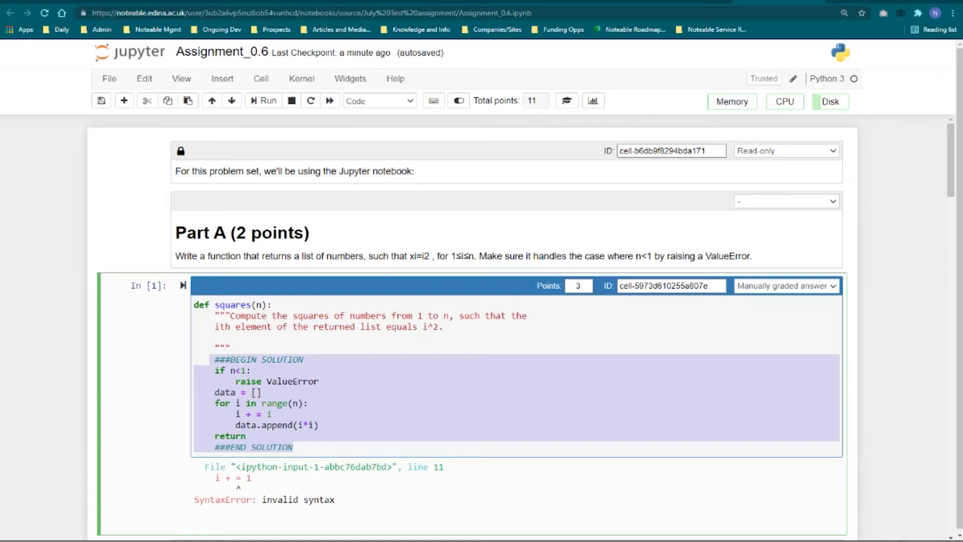
{"action": "left_click_drag", "start_coordinate": [246, 436], "coordinate": [205, 370]}
{"action": "left_click_drag", "start_coordinate": [194, 305], "coordinate": [215, 337]}
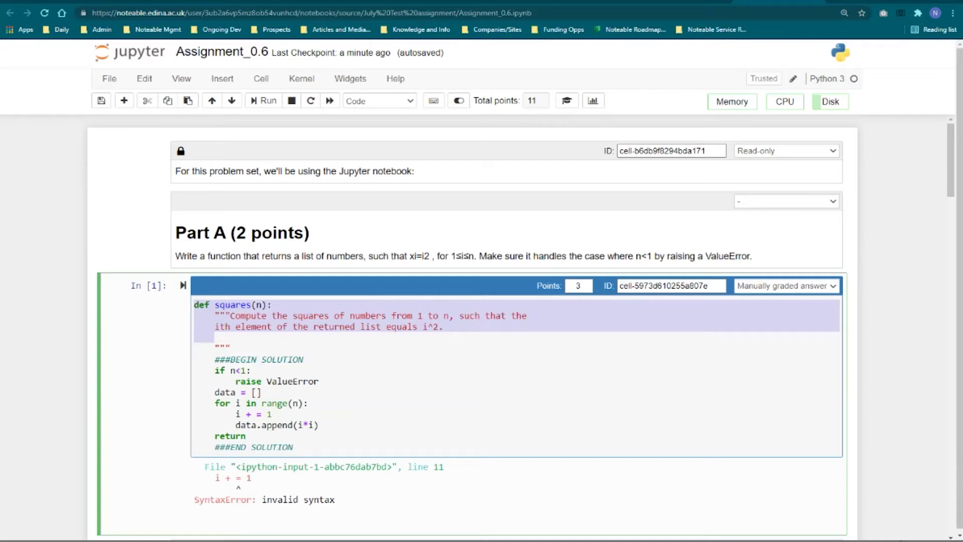
{"action": "left_click_drag", "start_coordinate": [293, 447], "coordinate": [200, 359]}
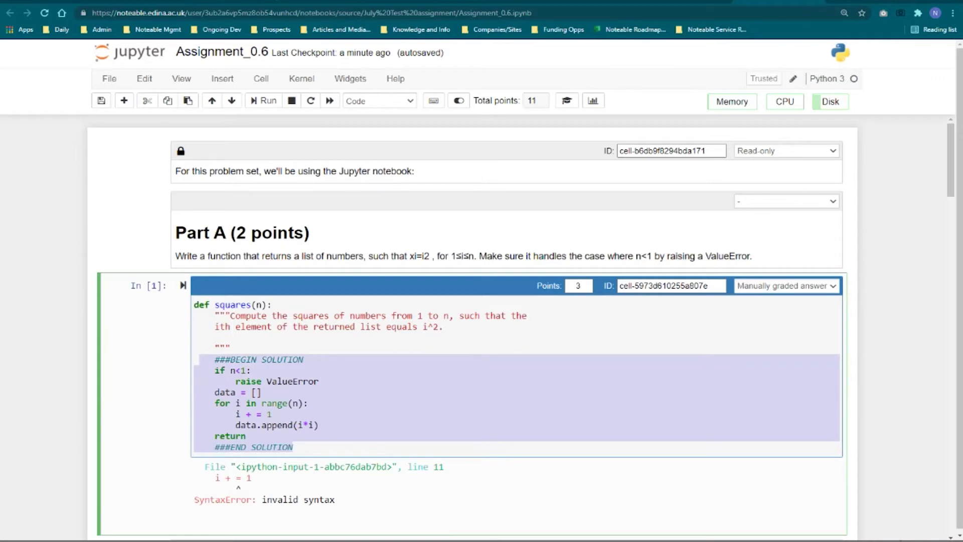
{"action": "scroll", "coordinate": [472, 326], "scroll_direction": "down", "scroll_amount": 1}
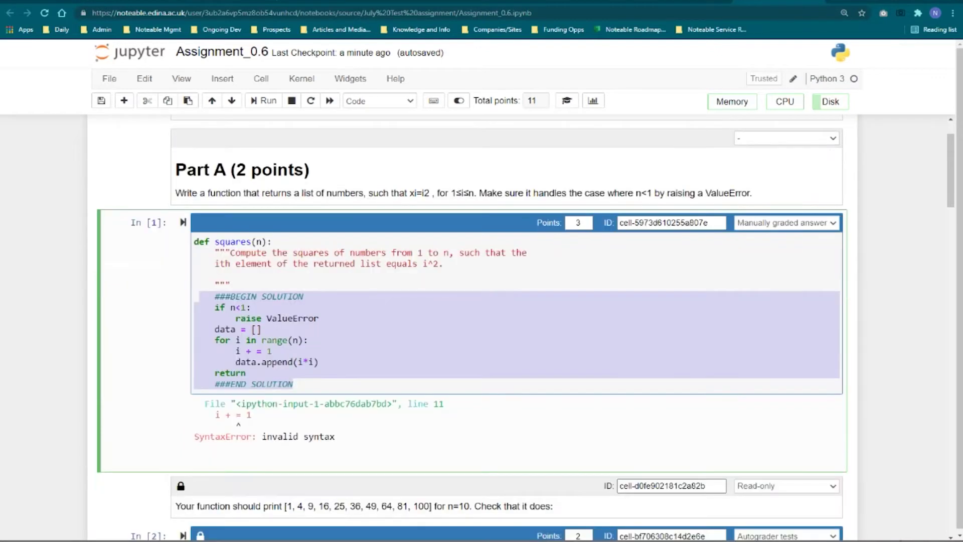
{"action": "scroll", "coordinate": [472, 326], "scroll_direction": "down", "scroll_amount": 1}
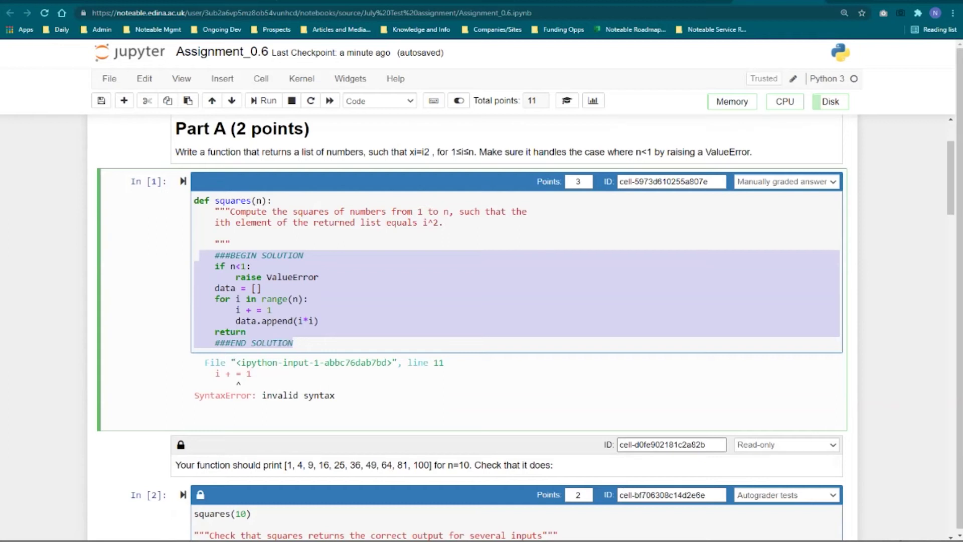
{"action": "left_click", "coordinate": [251, 267]}
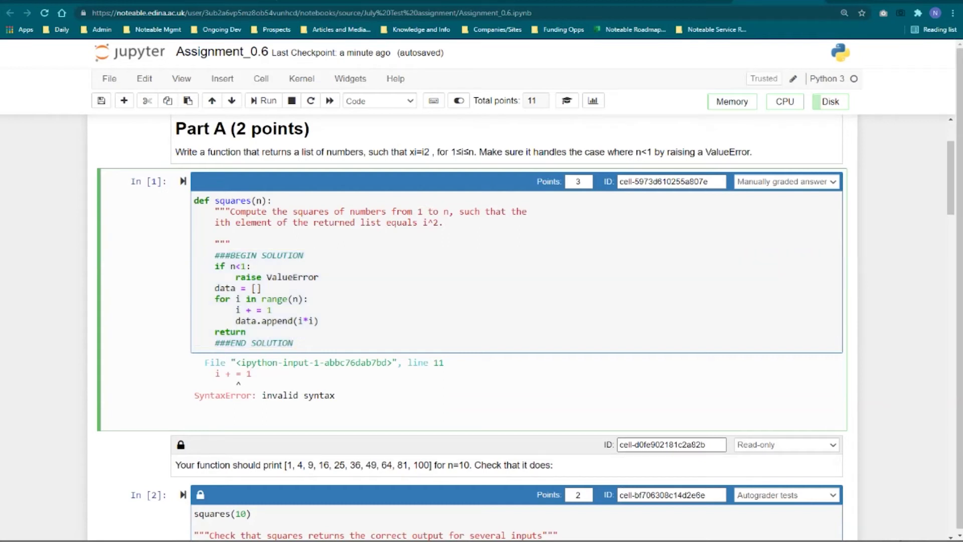
{"action": "left_click_drag", "start_coordinate": [230, 255], "coordinate": [209, 255]}
{"action": "left_click_drag", "start_coordinate": [293, 342], "coordinate": [204, 266]}
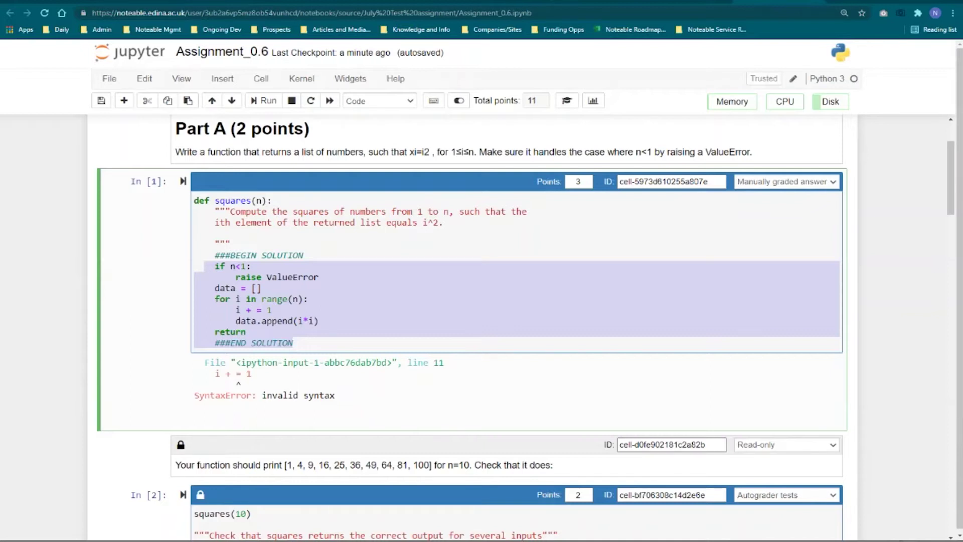
{"action": "scroll", "coordinate": [472, 326], "scroll_direction": "up", "scroll_amount": 2}
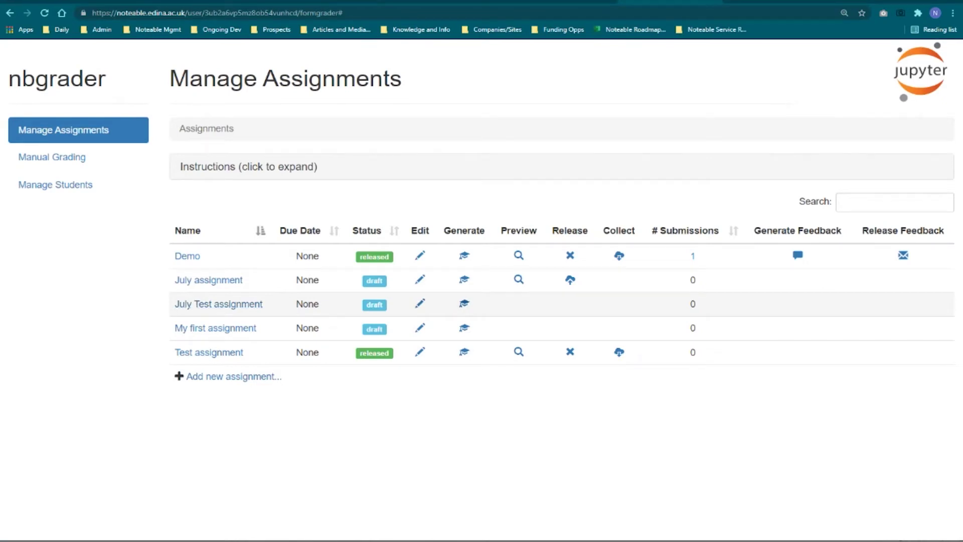
Step: Generate the student version of July Test assignment in Formgrader and release it to the students
{"action": "left_click", "coordinate": [464, 303]}
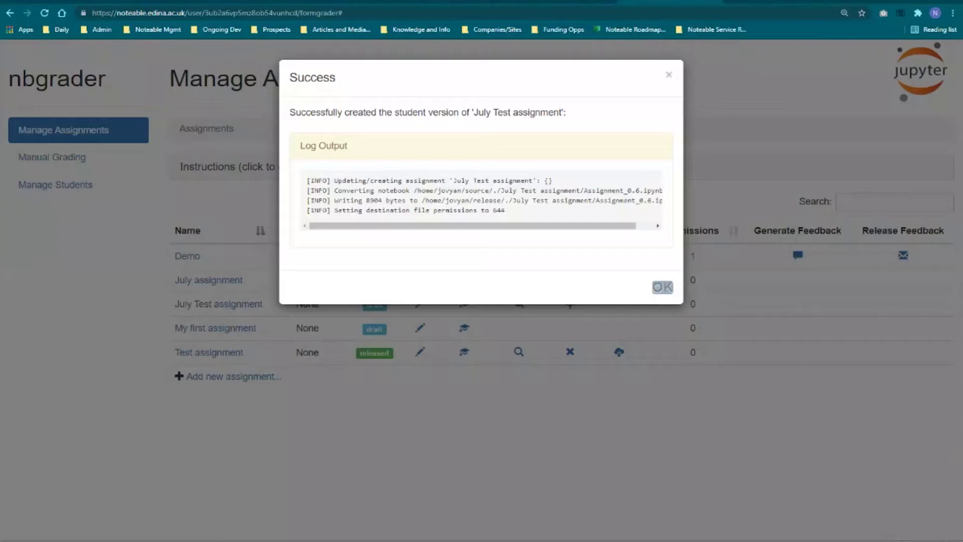
{"action": "key", "text": "Return"}
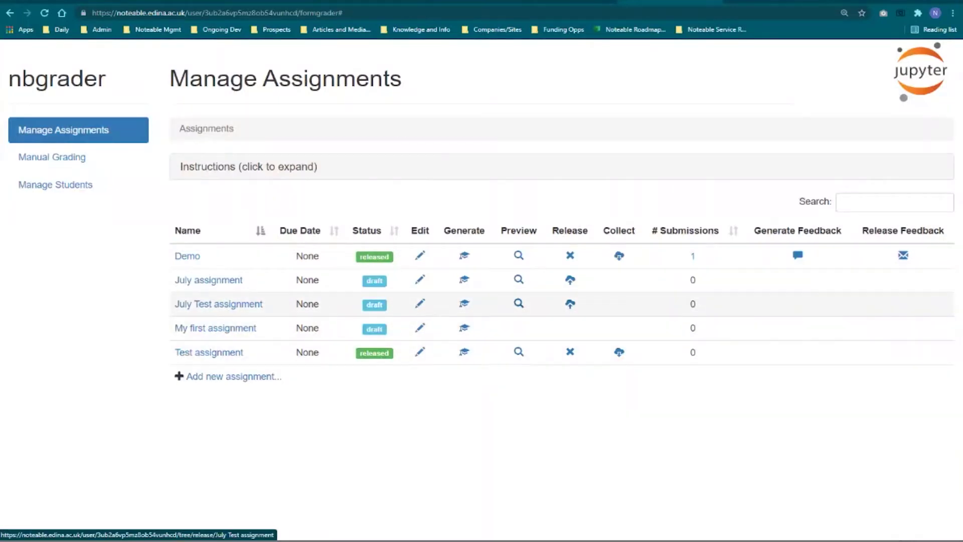
{"action": "left_click", "coordinate": [570, 303]}
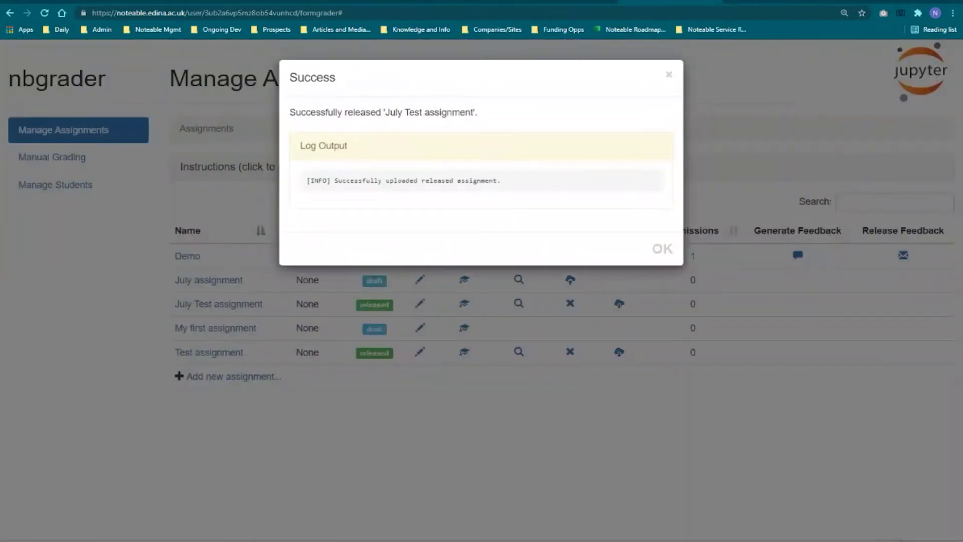
{"action": "key", "text": "Return"}
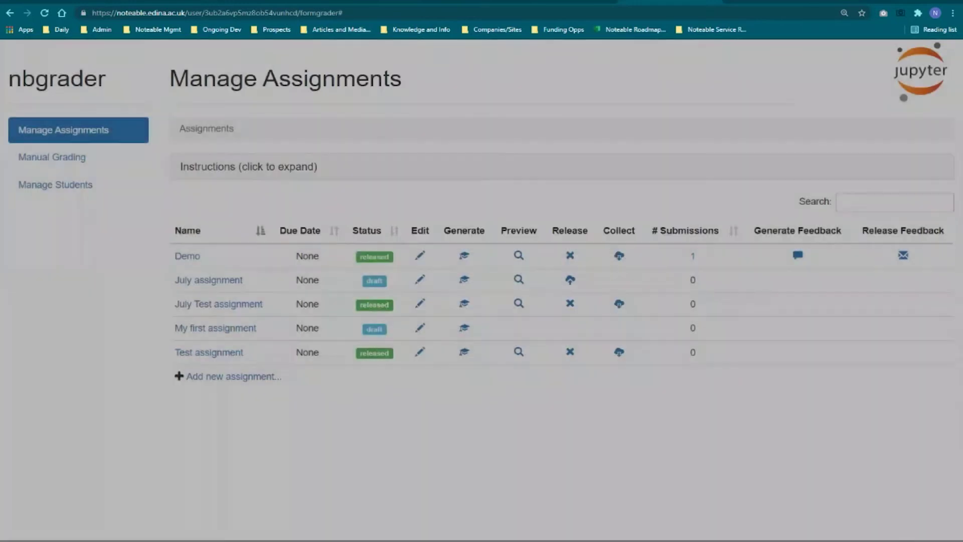
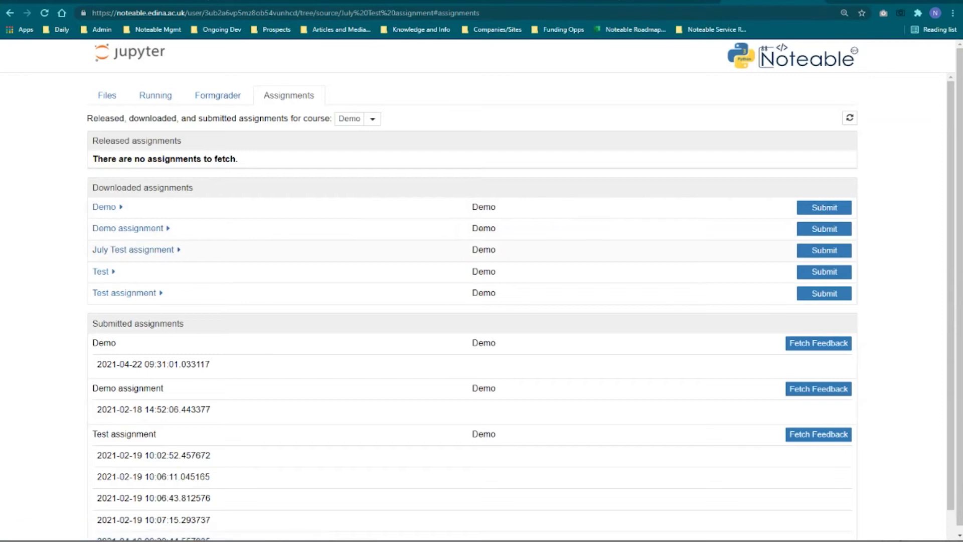
Step: Open the downloaded Assignment_0.6 of July Test assignment, highlight the squares cell's placeholder code, and return to the assignments list
{"action": "left_click", "coordinate": [133, 249]}
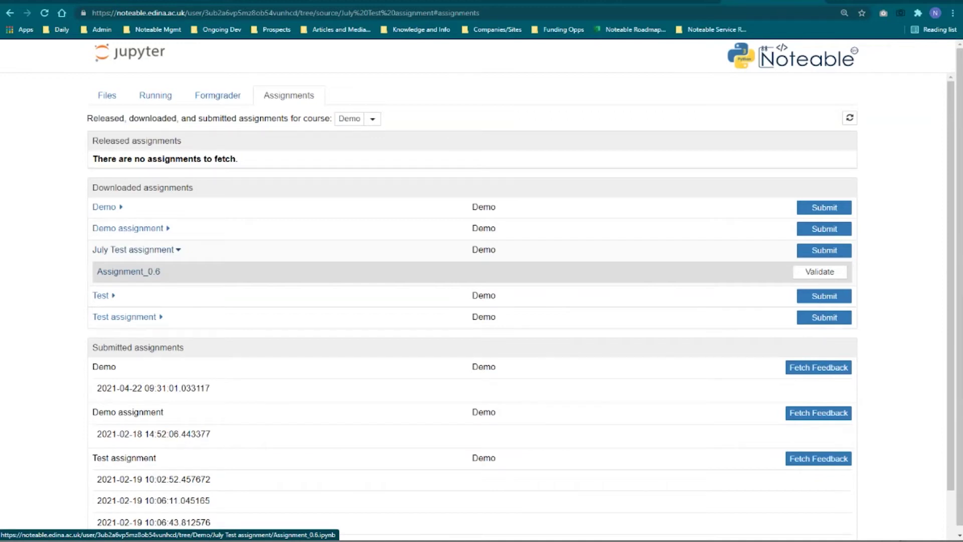
{"action": "left_click", "coordinate": [129, 272]}
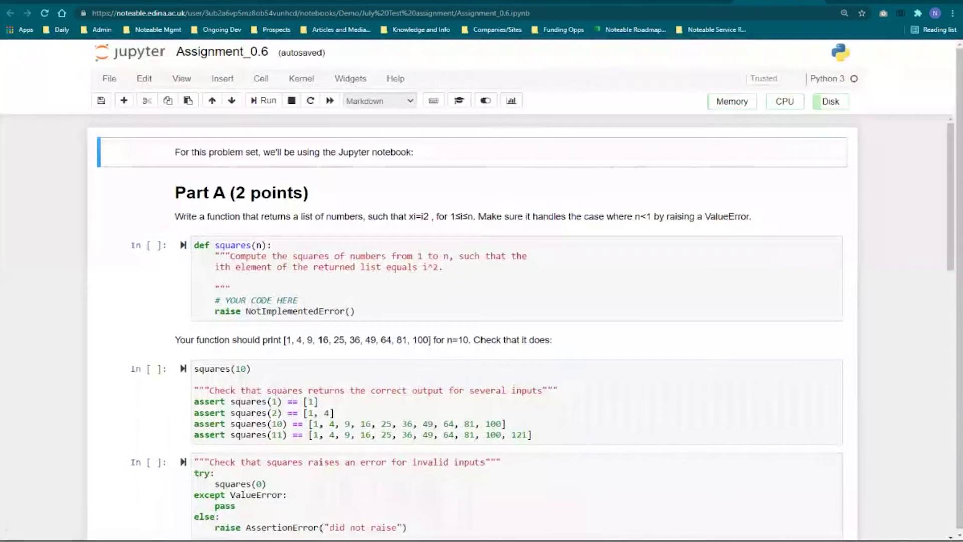
{"action": "left_click_drag", "start_coordinate": [204, 300], "coordinate": [355, 311]}
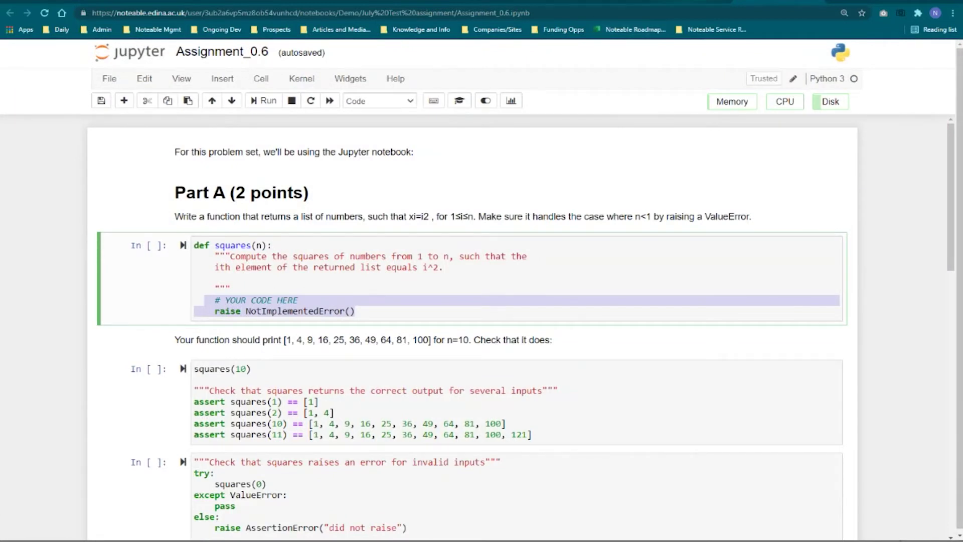
{"action": "left_click", "coordinate": [695, 1]}
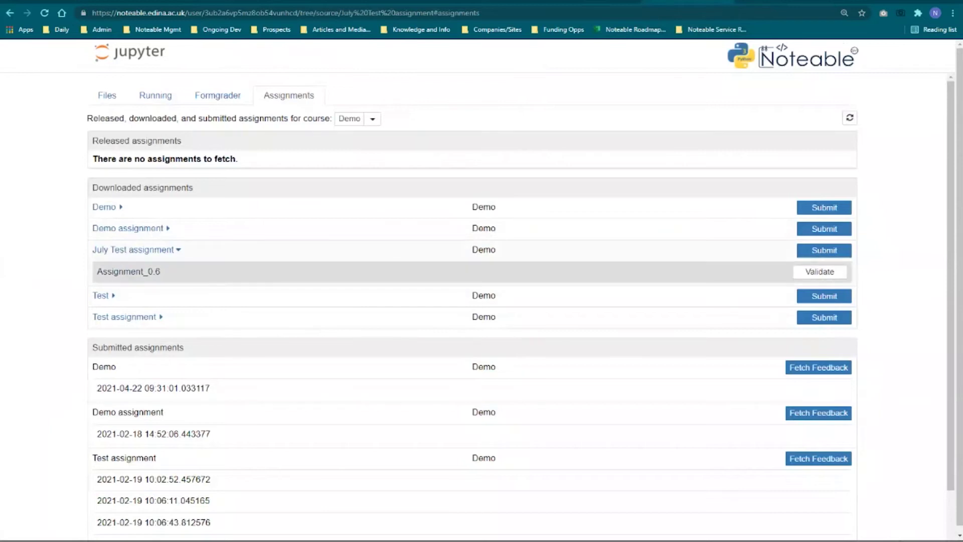
Step: Submit July Test assignment from the downloaded assignments and collect its submissions in Formgrader
{"action": "left_click", "coordinate": [824, 250]}
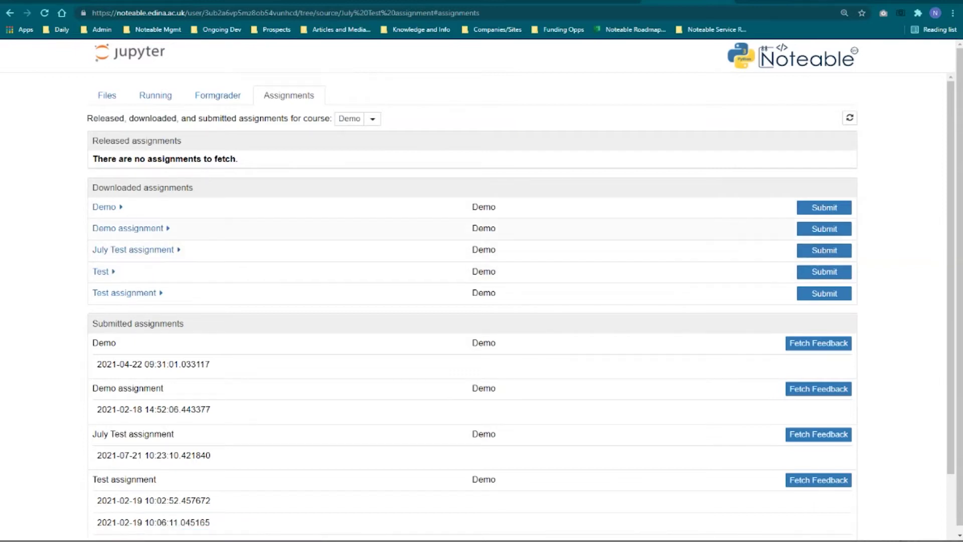
{"action": "left_click", "coordinate": [825, 251]}
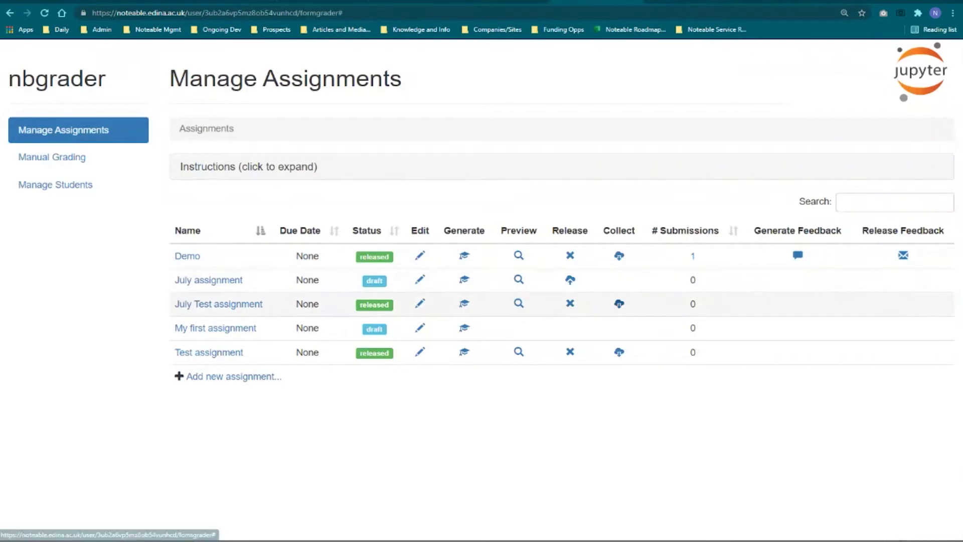
{"action": "left_click", "coordinate": [619, 303]}
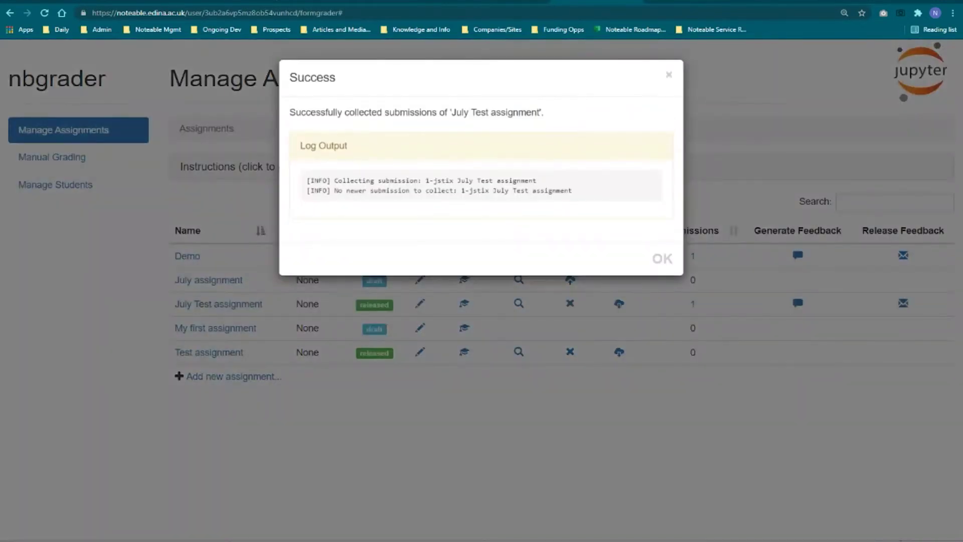
Step: Open the list of submissions for July Test assignment and autograde the student's submission
{"action": "left_click", "coordinate": [662, 259]}
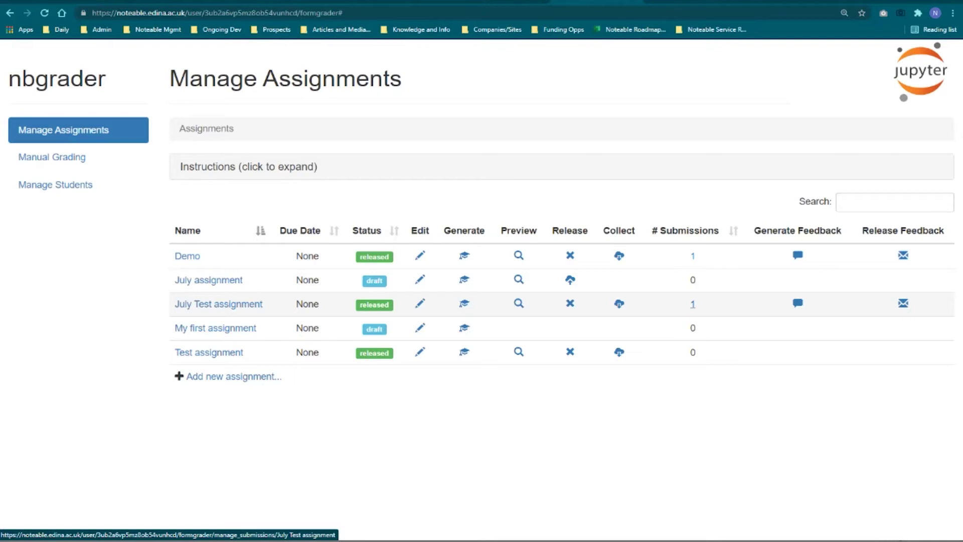
{"action": "left_click", "coordinate": [693, 304]}
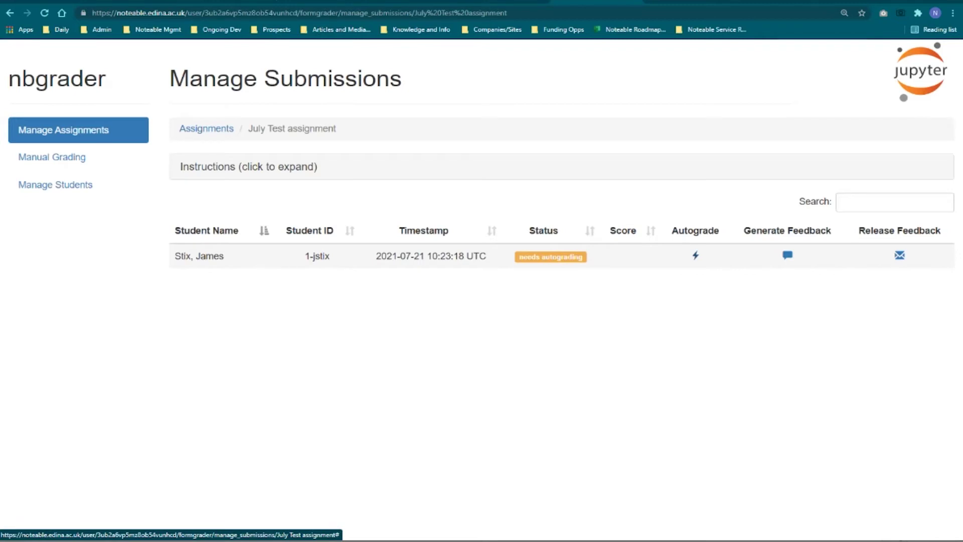
{"action": "left_click", "coordinate": [695, 255]}
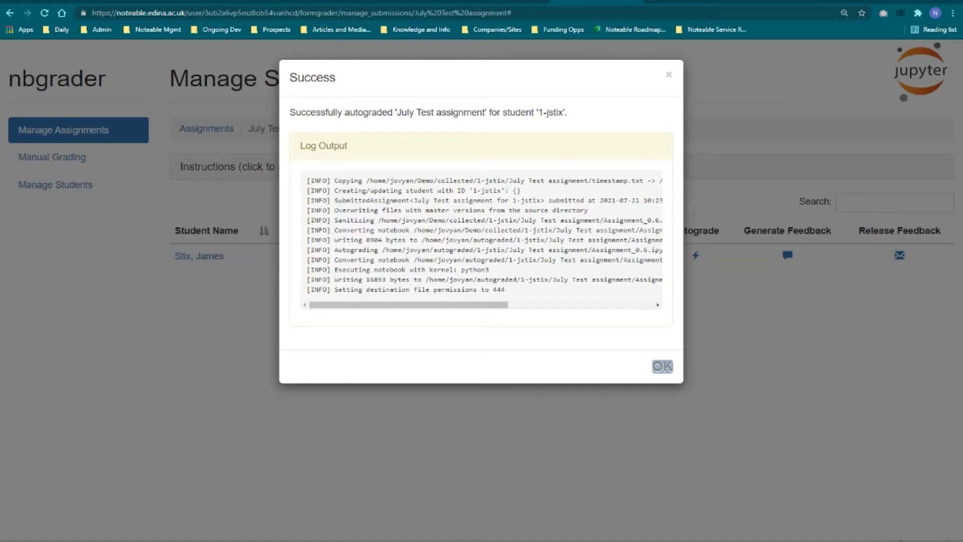
{"action": "key", "text": "Return"}
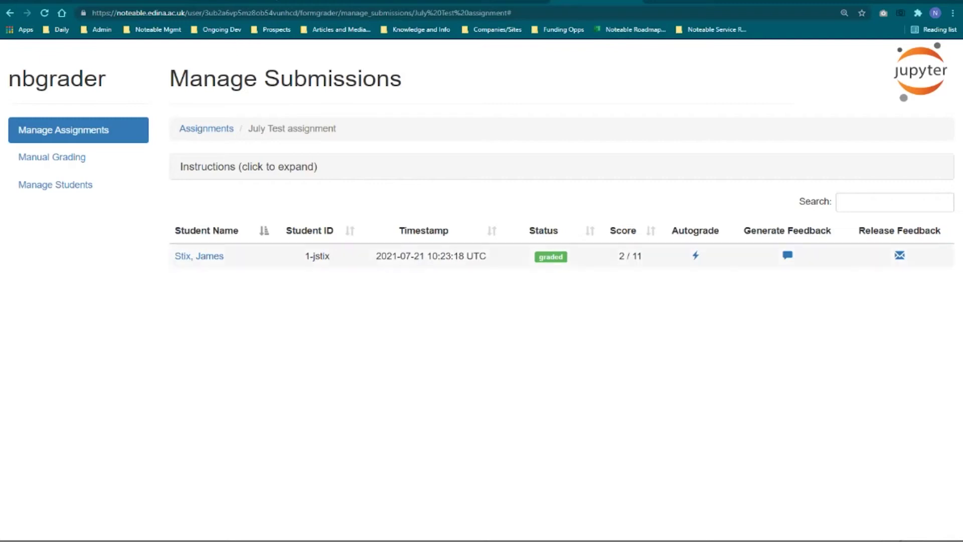
Step: Generate feedback for the student's July Test assignment submission and release it to the student
{"action": "left_click", "coordinate": [788, 255]}
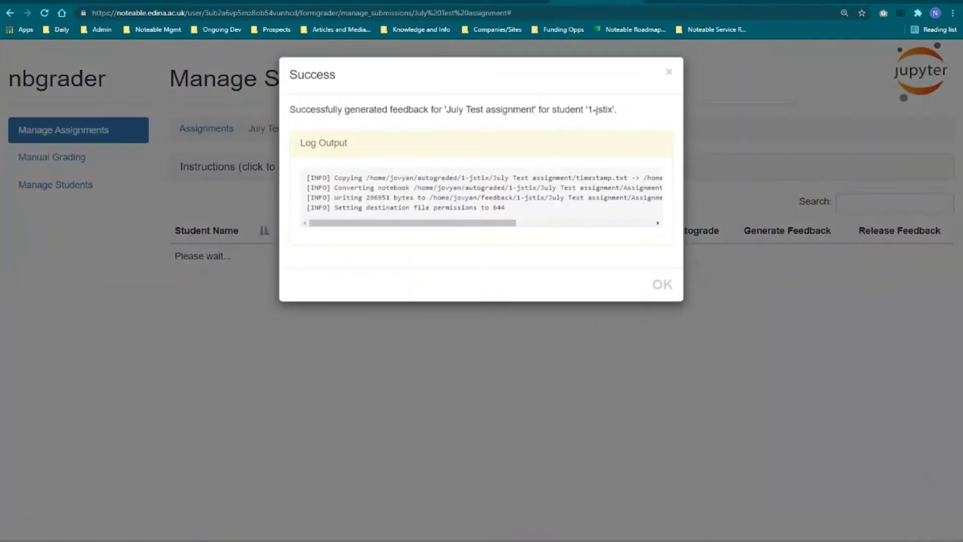
{"action": "left_click", "coordinate": [663, 286]}
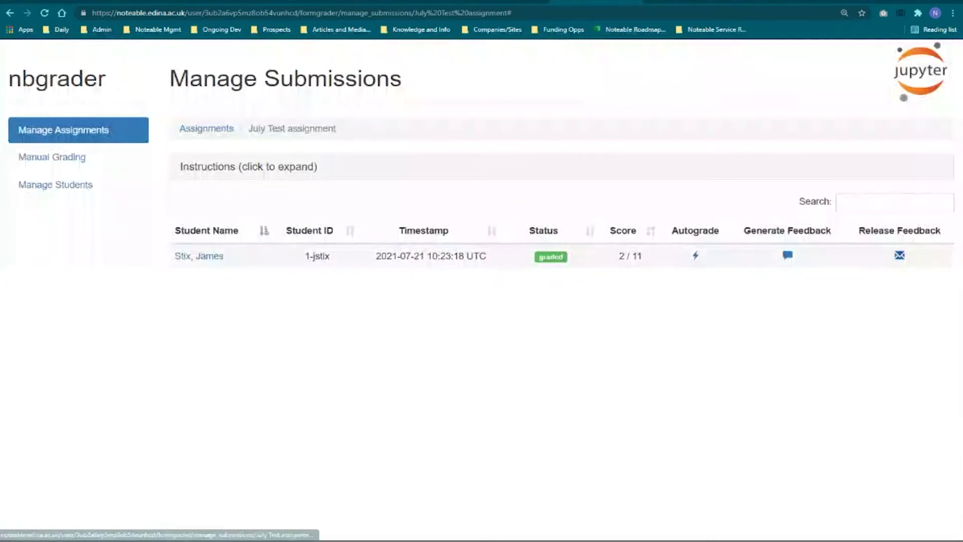
{"action": "left_click", "coordinate": [900, 255]}
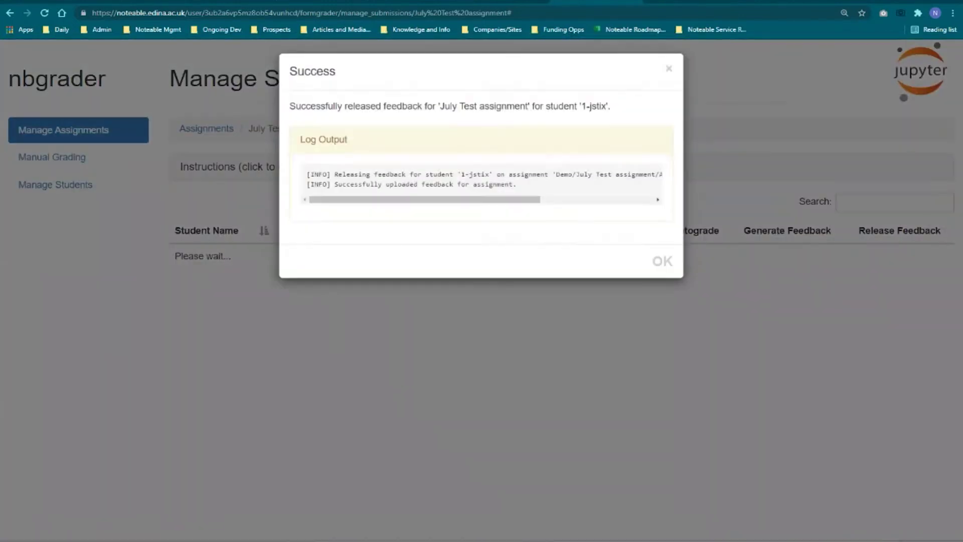
{"action": "left_click", "coordinate": [662, 267]}
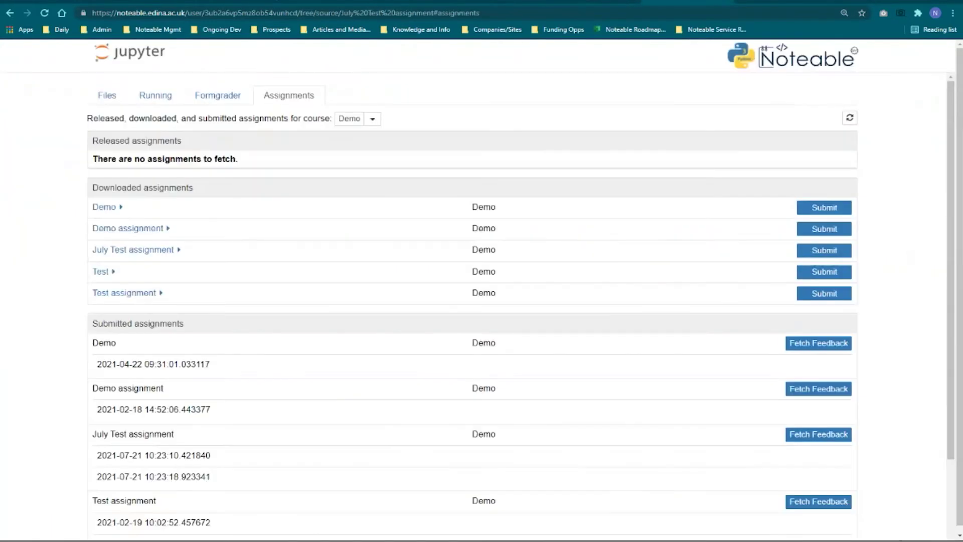
Step: Fetch the feedback for the submitted July Test assignment and review the Assignment_0.6 HTML report of the 10:23:18 submission, closing it when done
{"action": "scroll", "coordinate": [481, 266], "scroll_direction": "down", "scroll_amount": 2}
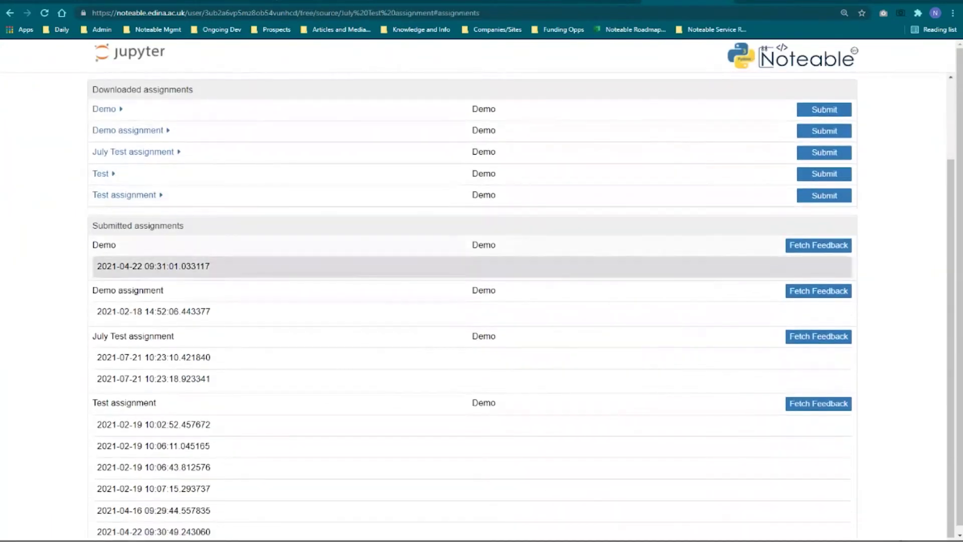
{"action": "left_click", "coordinate": [819, 330]}
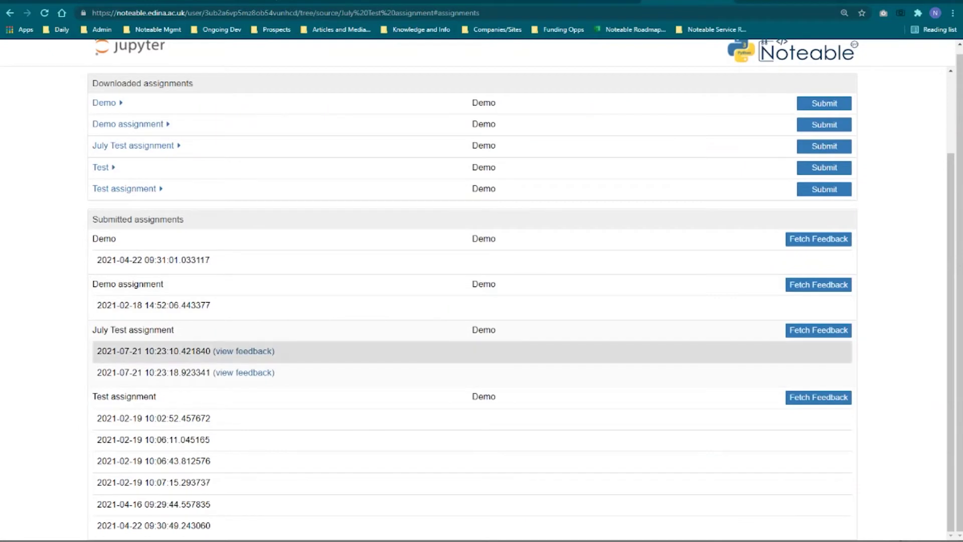
{"action": "left_click", "coordinate": [244, 372]}
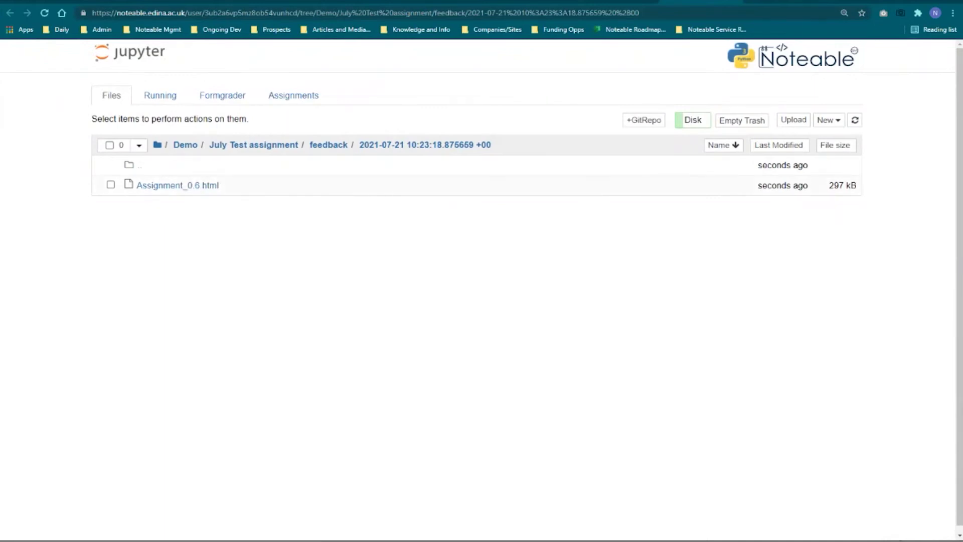
{"action": "left_click", "coordinate": [177, 185]}
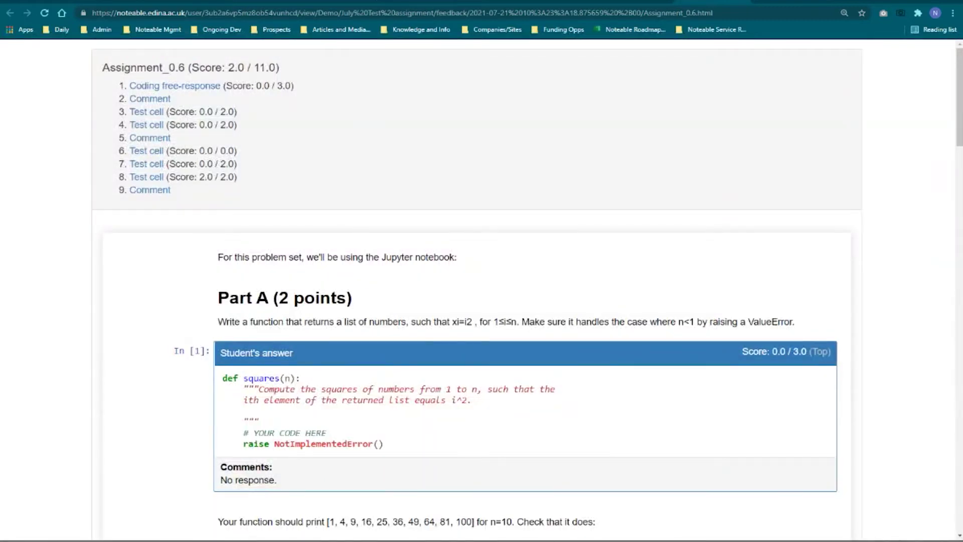
{"action": "scroll", "coordinate": [472, 291], "scroll_direction": "down", "scroll_amount": 1}
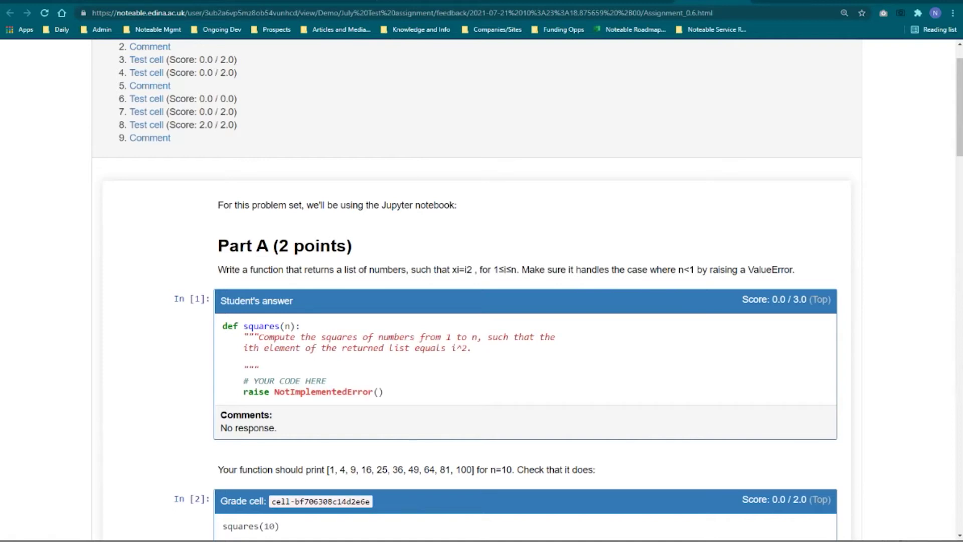
{"action": "scroll", "coordinate": [477, 291], "scroll_direction": "up", "scroll_amount": 1}
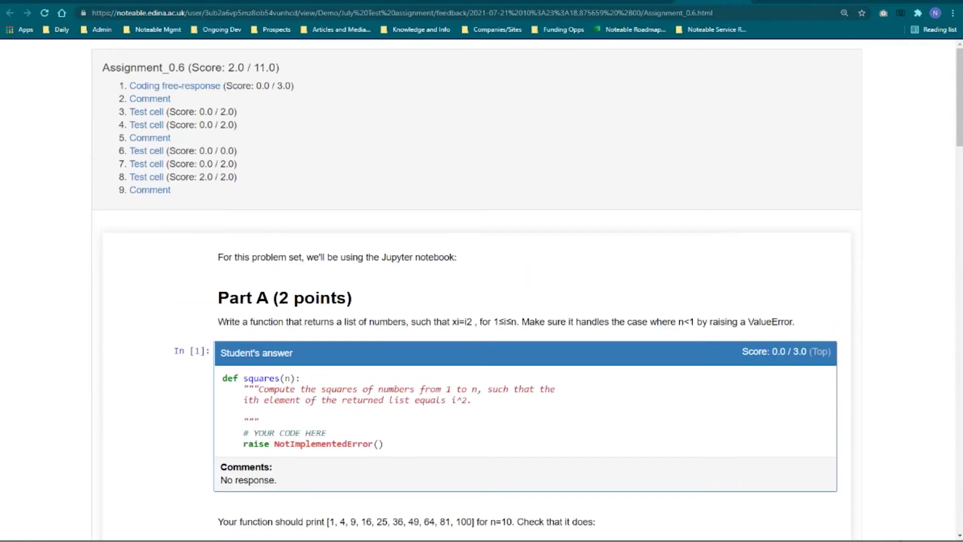
{"action": "key", "text": "ctrl+w"}
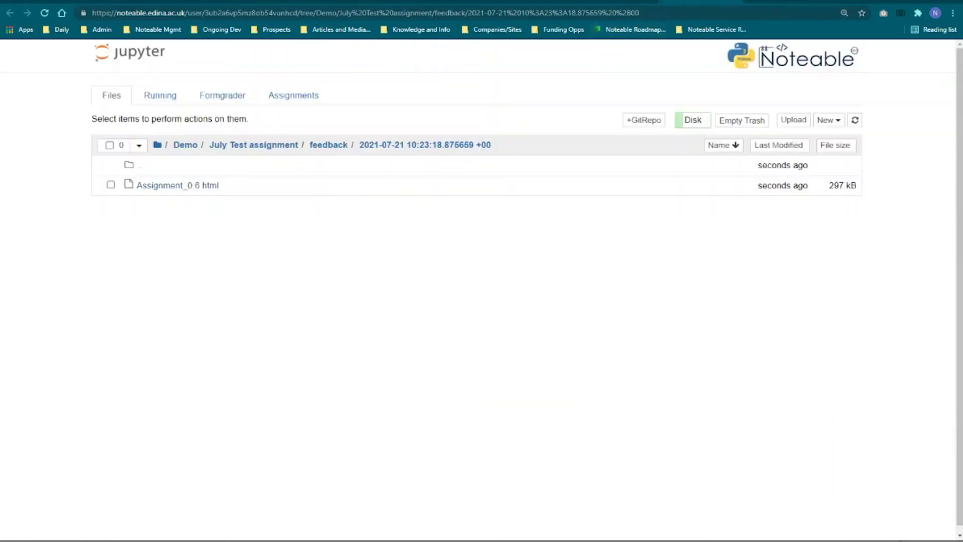